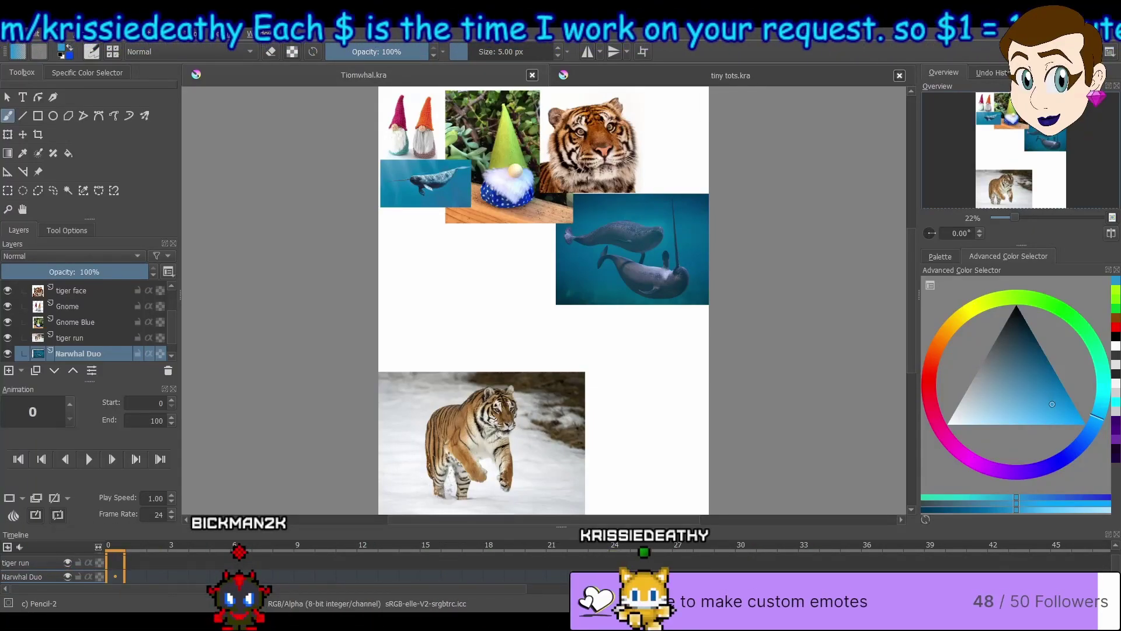
Lower the opacity of the refs group and make the sketch layer active
scroll(88, 322, "up", 2)
left_click(82, 288)
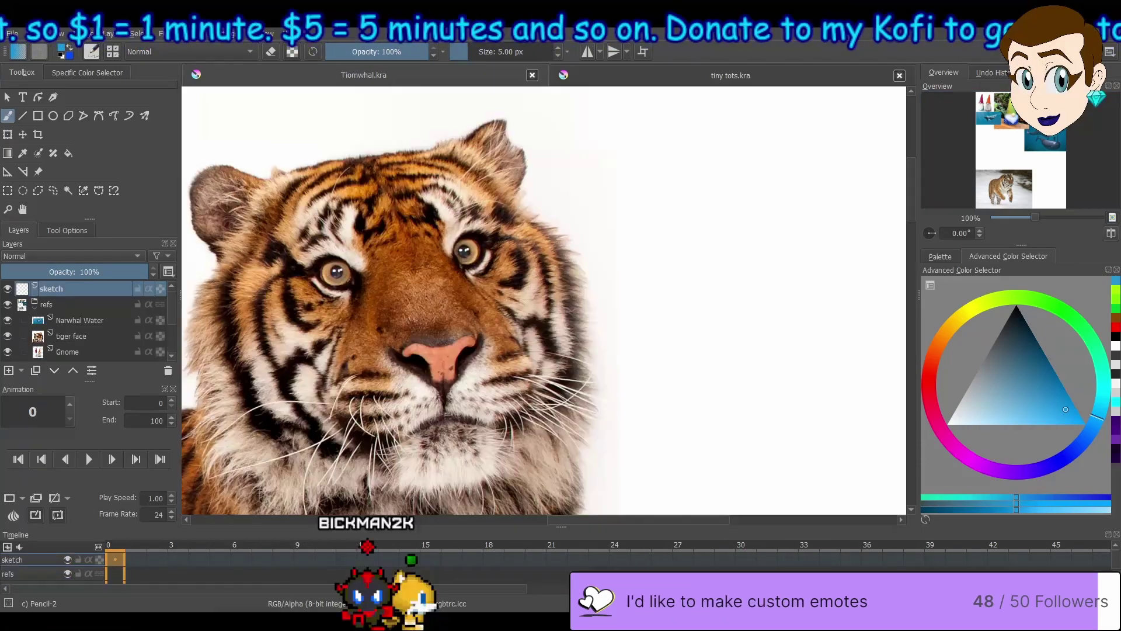
left_click_drag(422, 341, 562, 299)
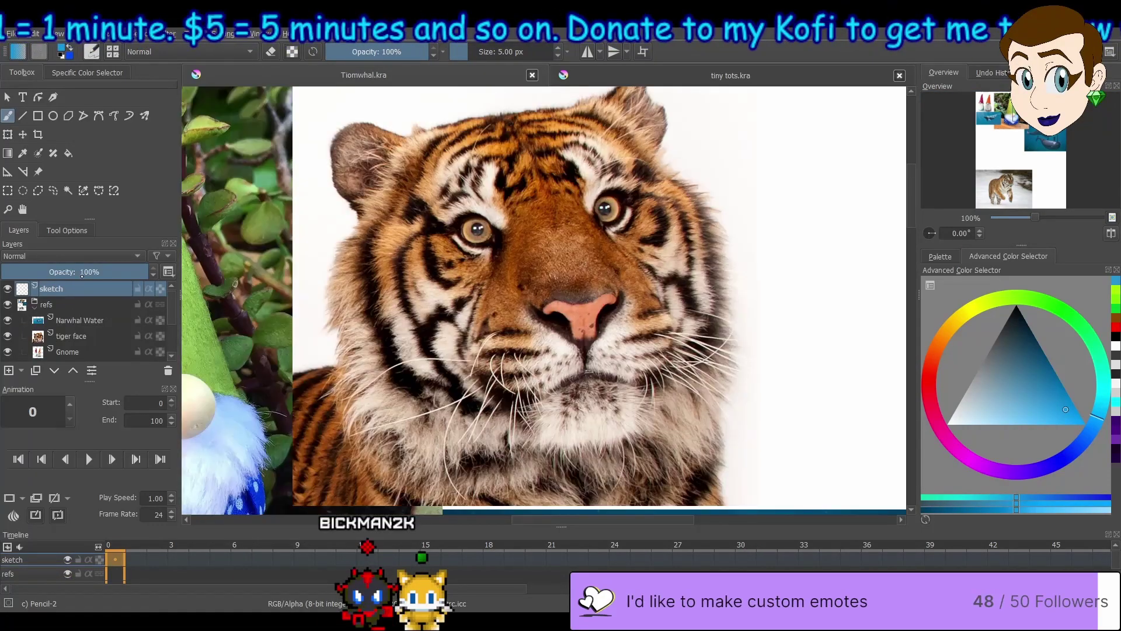
left_click(82, 305)
left_click_drag(111, 271, 91, 272)
left_click(82, 289)
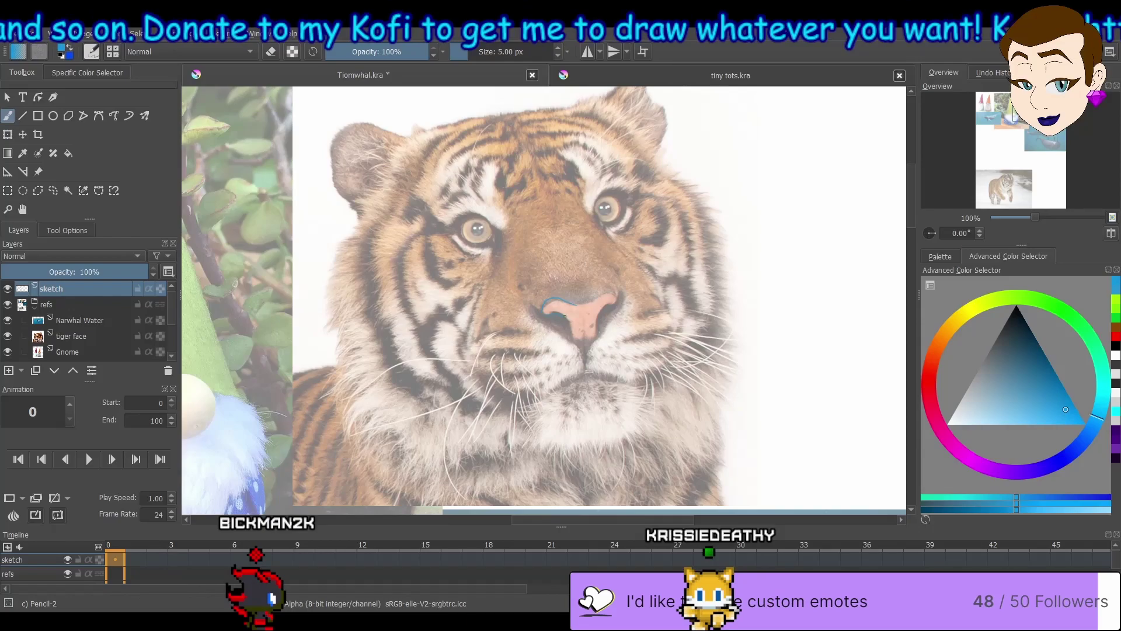
Trace the reference tiger's nose, mouth and eyes in blue on the sketch layer
mouse_move(544, 310)
left_mouse_down()
mouse_move(616, 298)
mouse_move(584, 344)
left_mouse_up()
left_click_drag(644, 382, 602, 233)
left_click_drag(596, 216, 610, 197)
left_click_drag(602, 206, 608, 211)
mouse_move(494, 241)
left_mouse_down()
mouse_move(466, 233)
mouse_move(491, 239)
left_mouse_up()
mouse_move(500, 245)
left_mouse_down()
mouse_move(537, 394)
mouse_move(648, 381)
left_mouse_up()
left_click(993, 73)
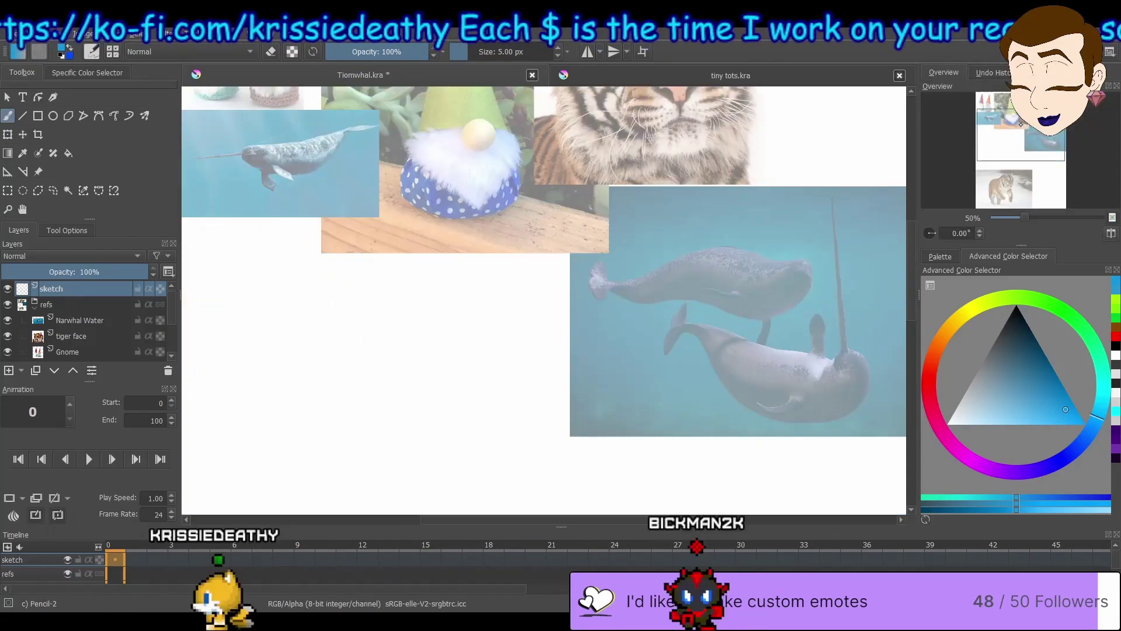
Sketch a green head circle with a curved vertical centre line in the blank area beside the tiger face reference
left_click_drag(584, 233, 562, 419)
left_click(992, 72)
left_click(1001, 142)
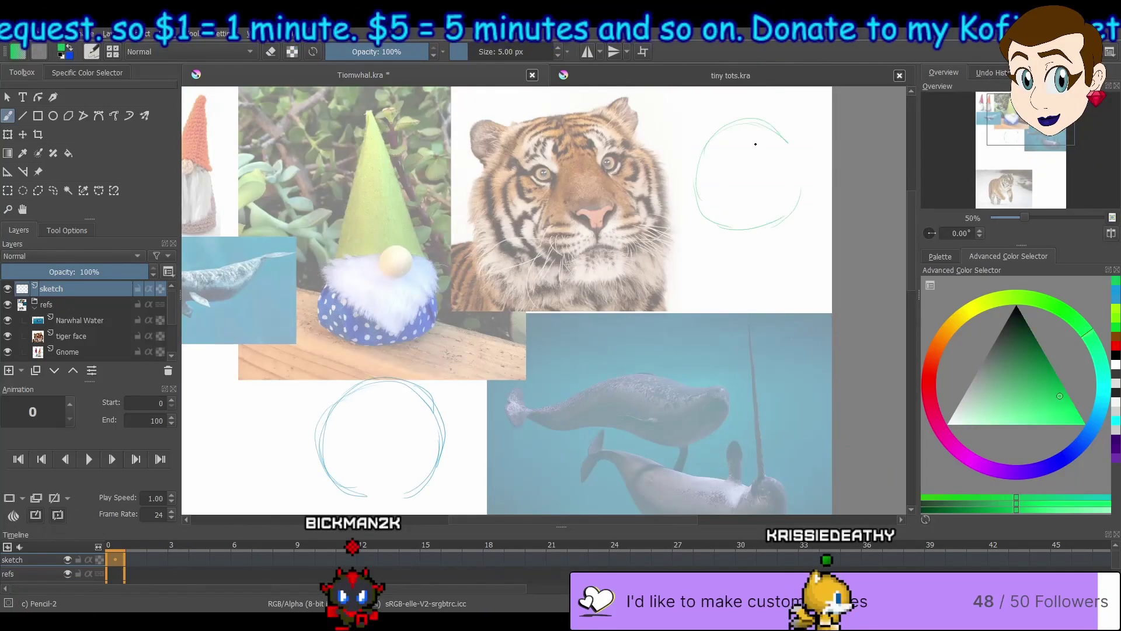
left_click_drag(756, 143, 708, 212)
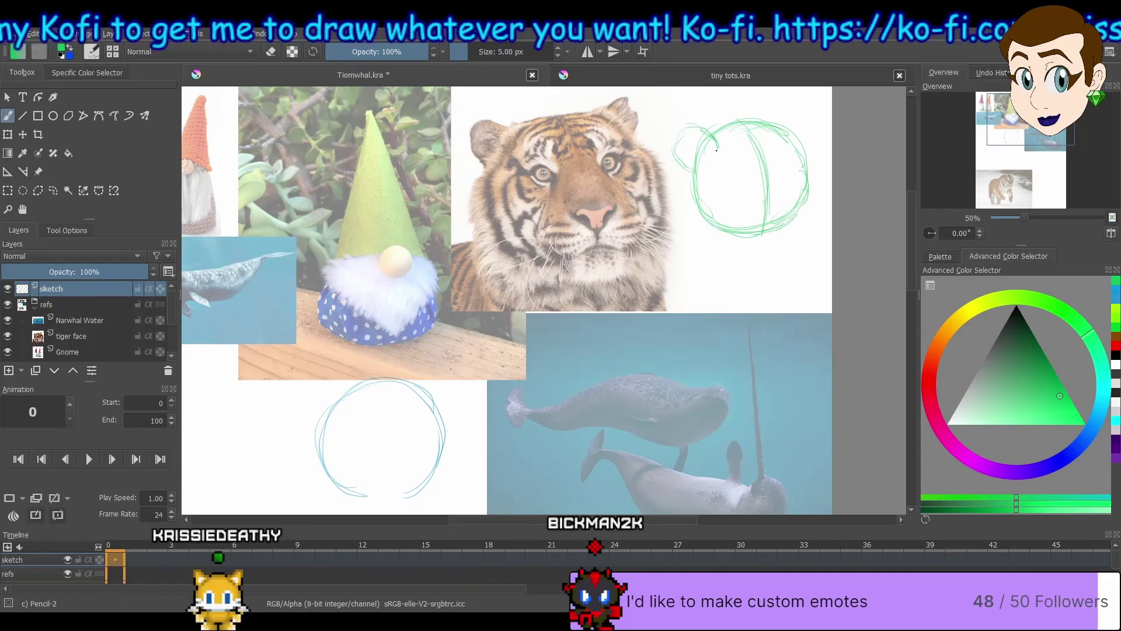
Try sketching two rounded ears on the green head circle
left_click_drag(717, 150, 677, 170)
left_click_drag(790, 121, 809, 146)
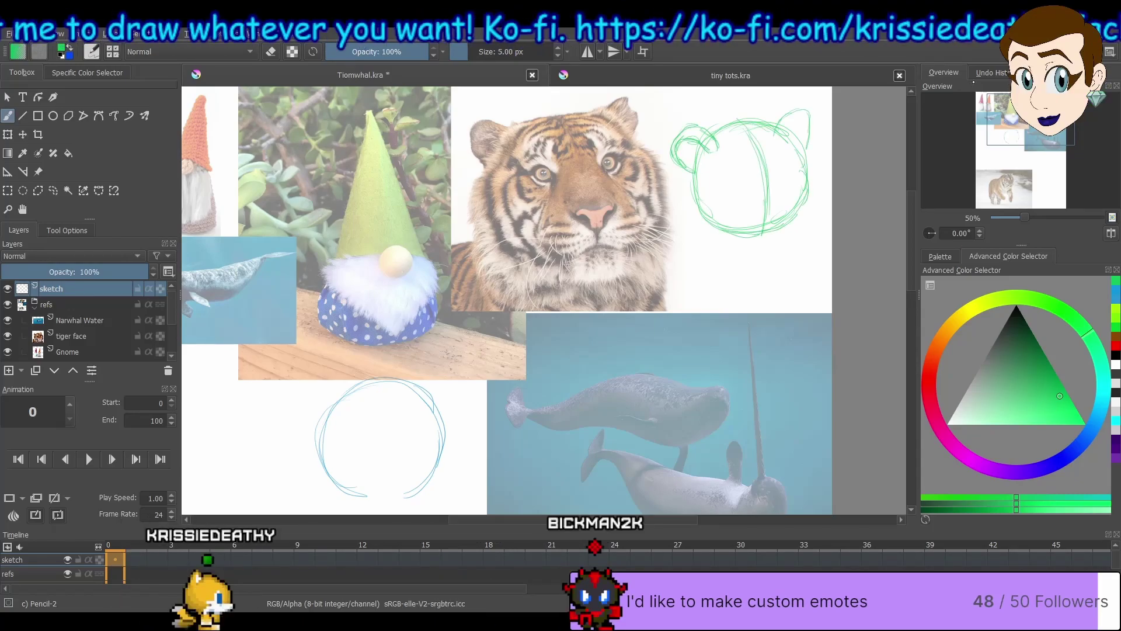
key("ctrl+z")
key("ctrl+z")
Add curved horizontal guide lines across the head circle and sketch an ear on each side
left_click_drag(701, 194, 806, 165)
left_click_drag(739, 196, 809, 187)
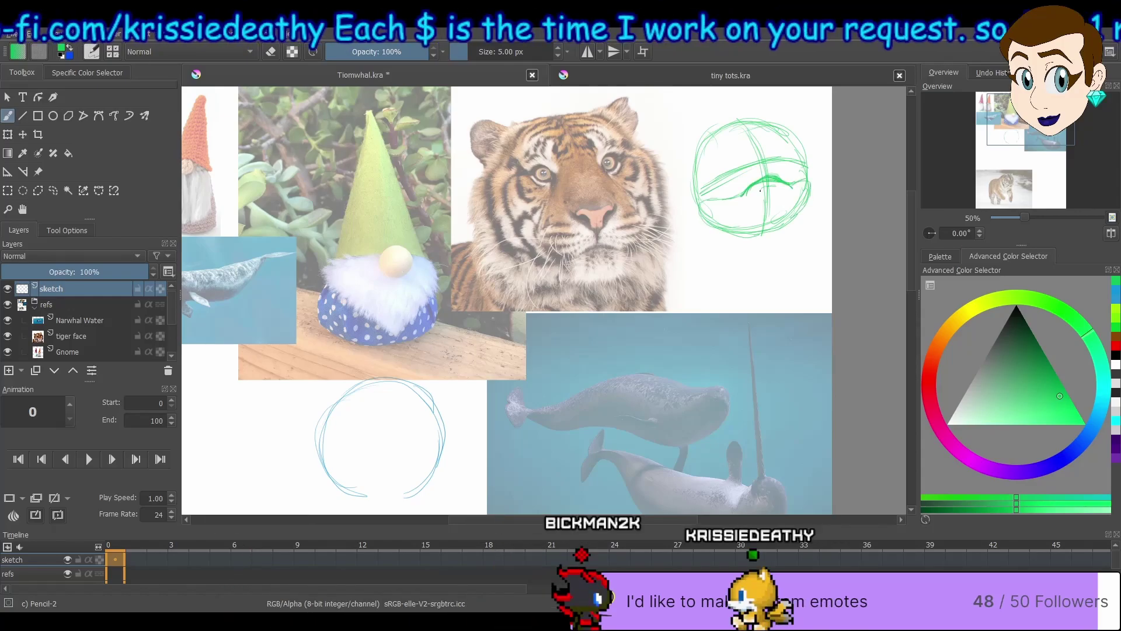
left_click_drag(678, 170, 717, 144)
mouse_move(785, 122)
left_mouse_down()
mouse_move(812, 149)
mouse_move(795, 178)
left_mouse_up()
Sketch the muzzle and the two eyes along the face guide lines
mouse_move(750, 178)
left_mouse_down()
mouse_move(734, 199)
mouse_move(789, 211)
left_mouse_up()
left_click_drag(782, 153, 789, 175)
mouse_move(735, 159)
left_mouse_down()
mouse_move(751, 185)
mouse_move(737, 197)
left_mouse_up()
Sketch the cheek fur, pointed beard and short forehead markings around the face
left_click_drag(690, 181, 764, 254)
left_click_drag(816, 178, 766, 268)
left_click_drag(712, 232, 766, 267)
left_click_drag(737, 136, 731, 146)
left_click_drag(754, 128, 770, 132)
left_click_drag(782, 136, 789, 144)
left_click_drag(818, 176, 810, 216)
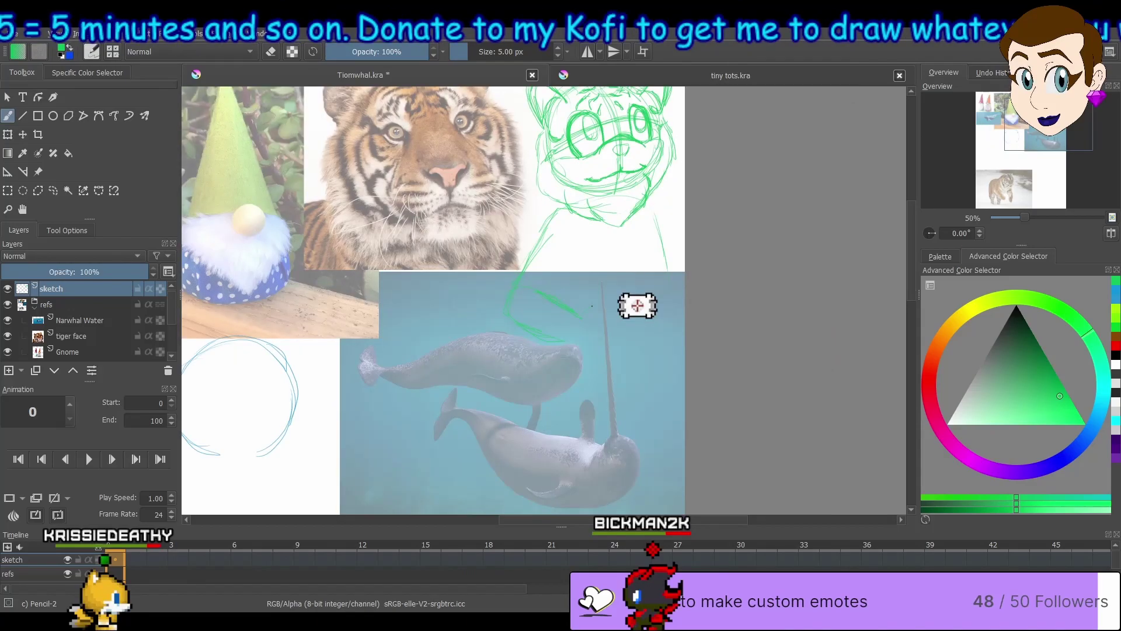
Rough in the arms below the head and move the whole sketch into the empty area below the reference images
left_click_drag(638, 310, 617, 343)
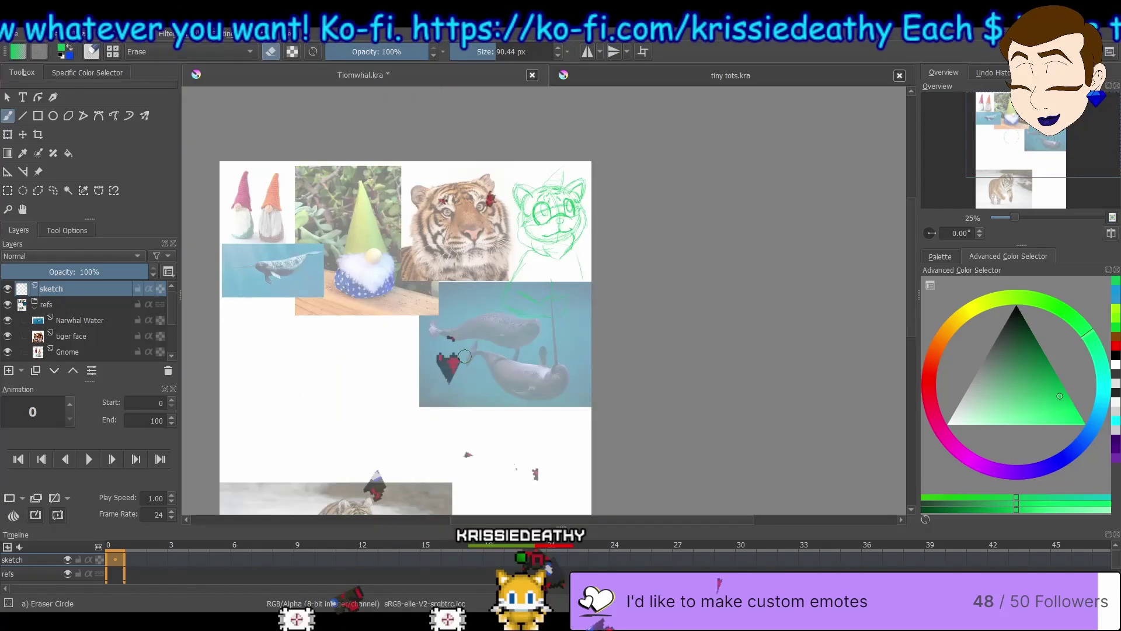
key("t")
left_click_drag(549, 218, 351, 358)
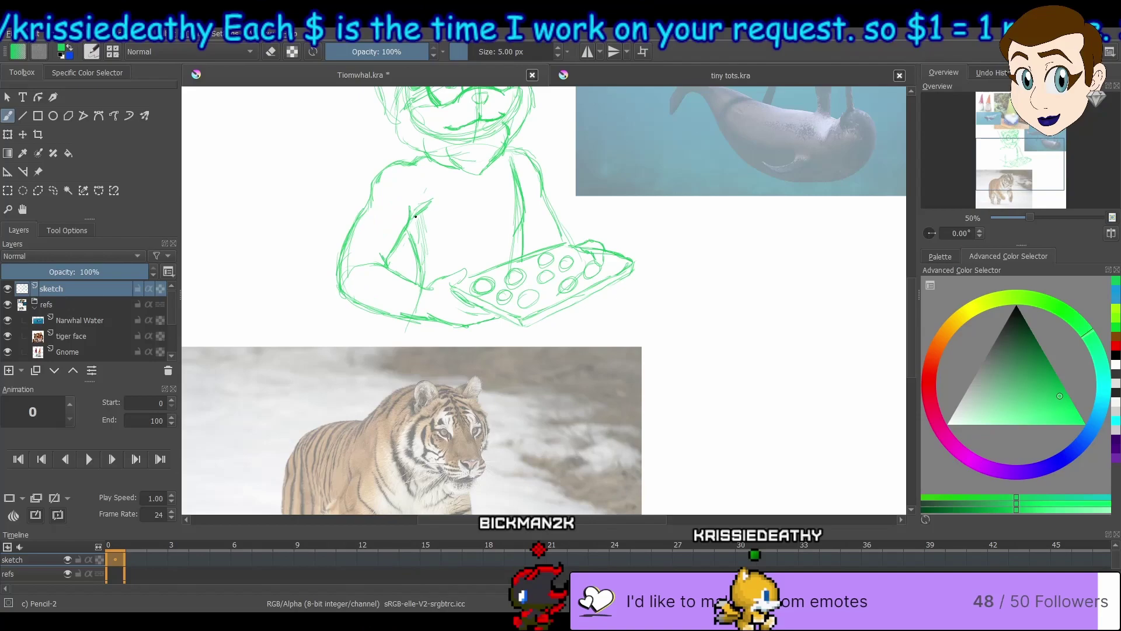
Refine the character sketch with a darker line along the side of the face
scroll(415, 217, "down", 3)
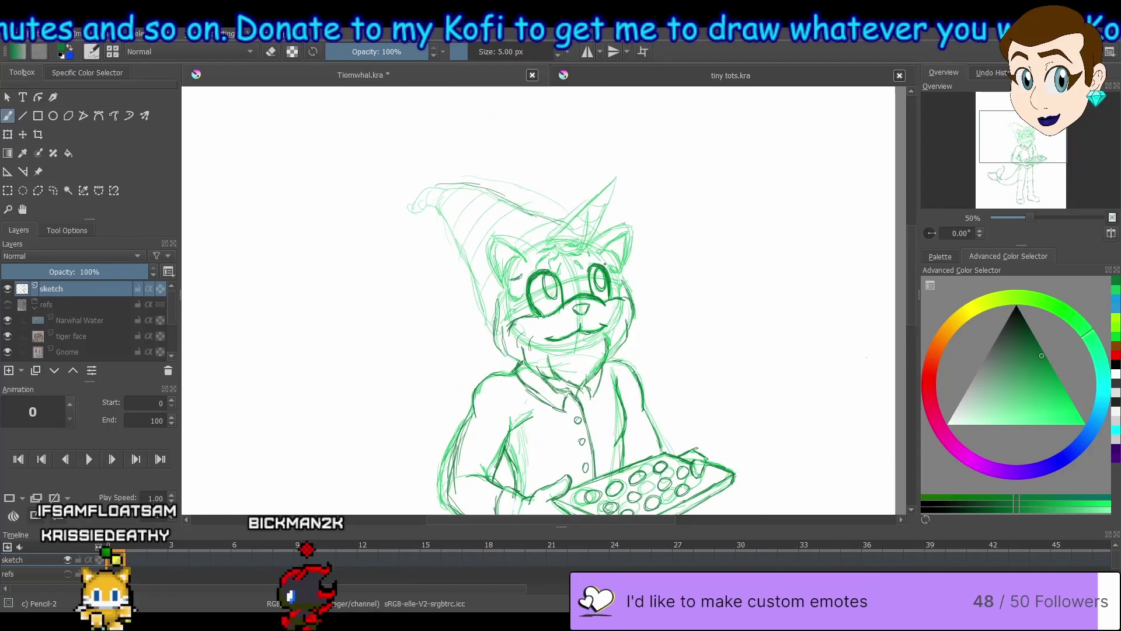
left_click_drag(630, 283, 626, 235)
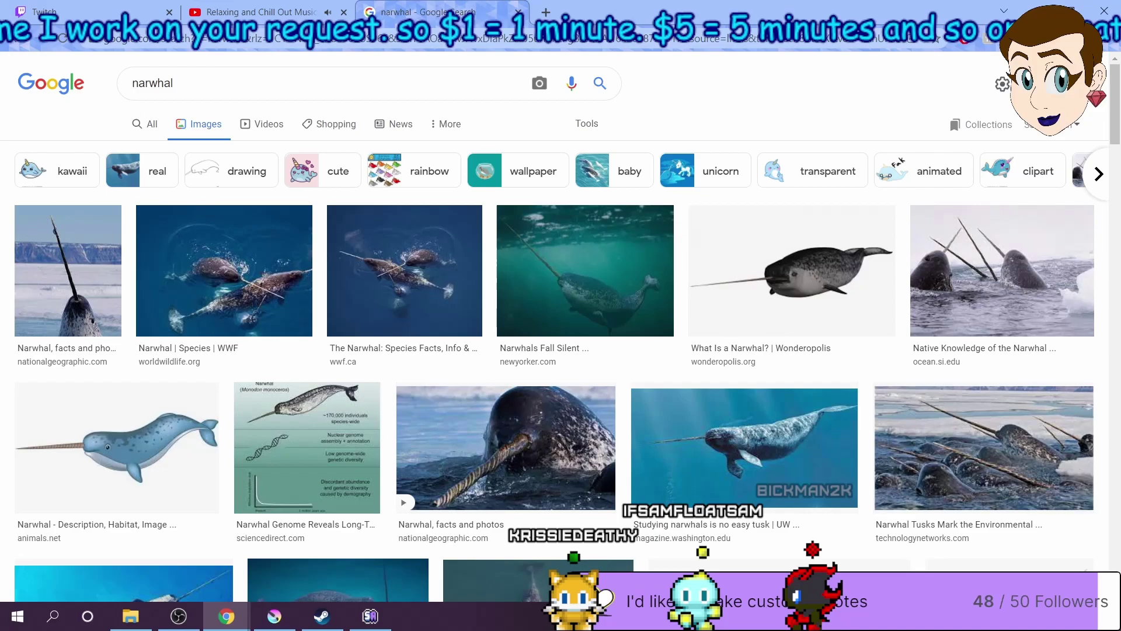
left_click_drag(624, 285, 631, 277)
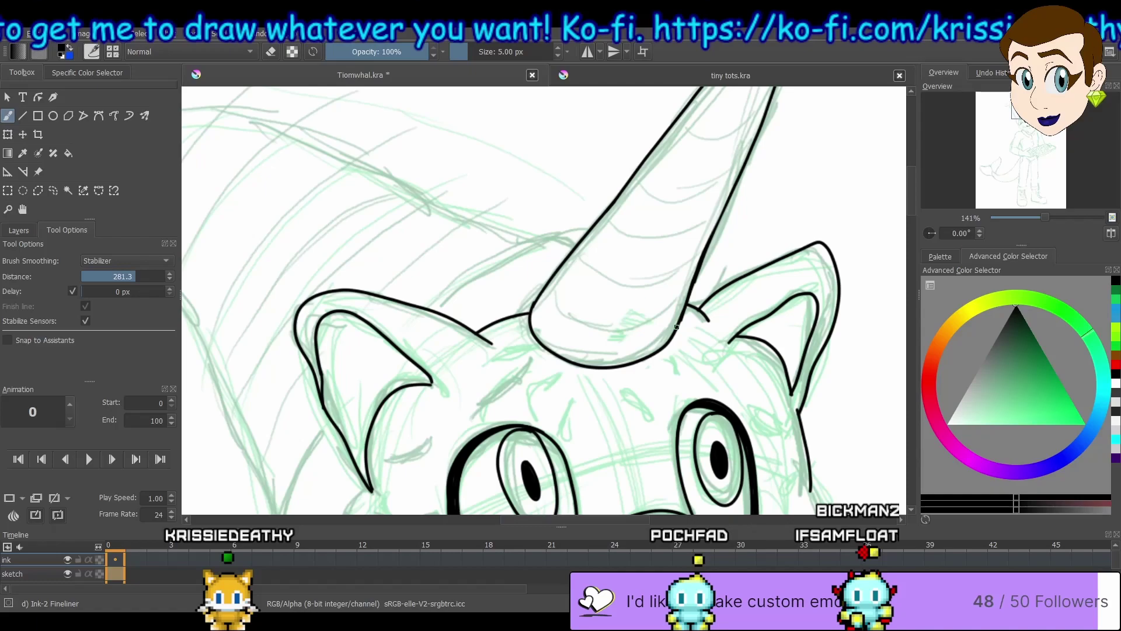
Toggle the visibility of the refs group to compare the inked character with the reference images
scroll(511, 286, "down", 5)
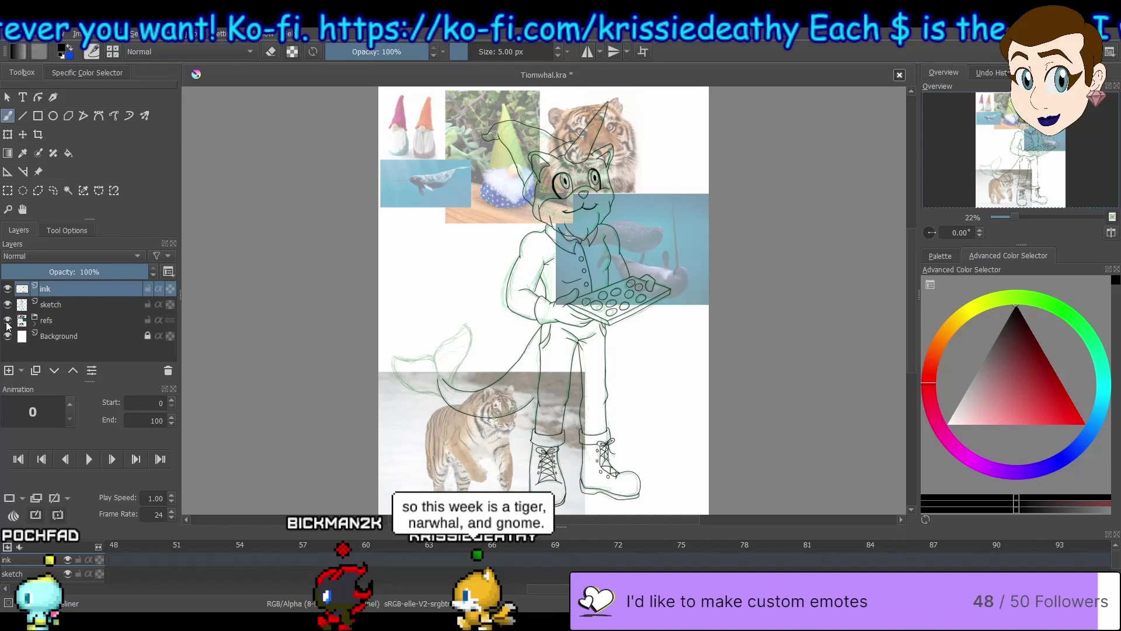
left_click(7, 320)
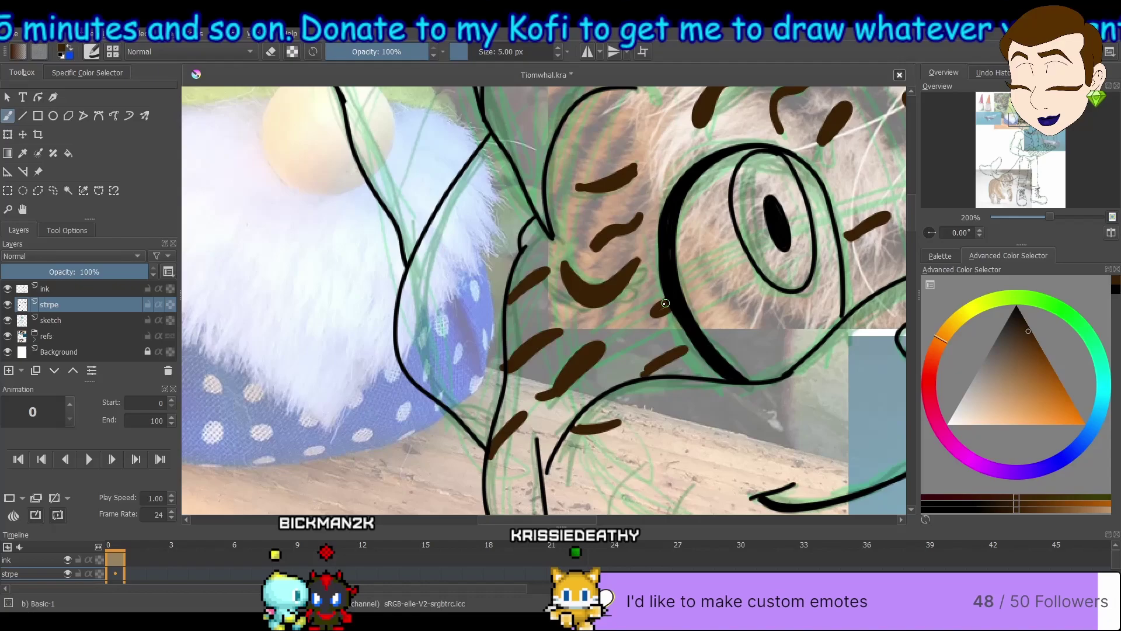
Blend the pale blue highlights into the pants leg farther from the tail with the Blender Blur brush at 60 px
scroll(561, 301, "down", 10)
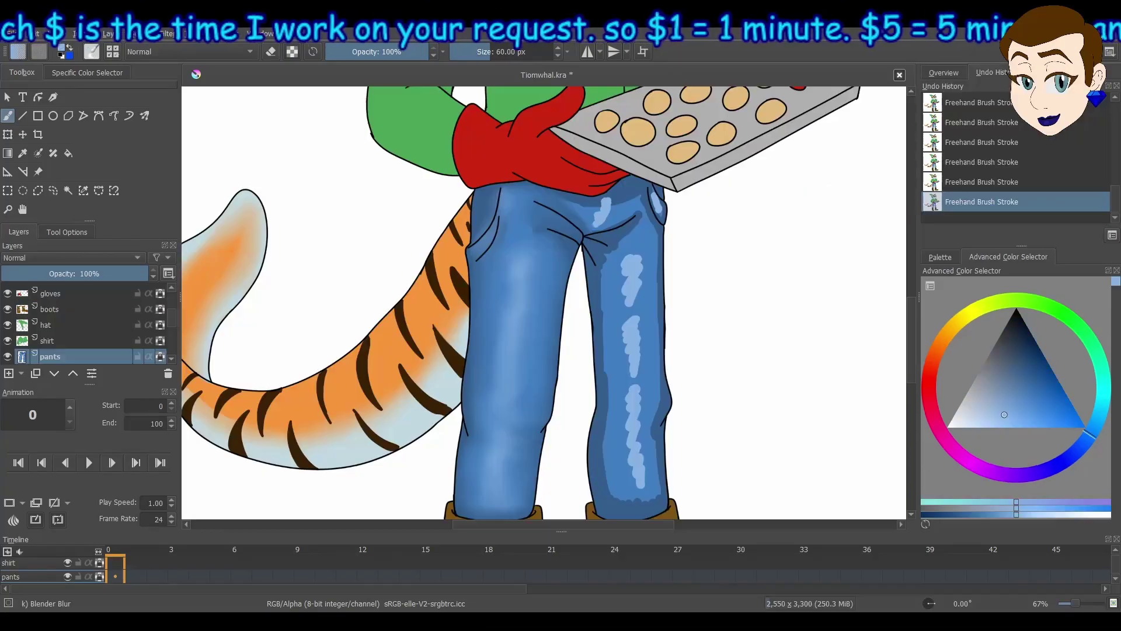
mouse_move(607, 210)
left_mouse_down()
mouse_move(631, 263)
mouse_move(654, 456)
mouse_move(625, 507)
left_mouse_up()
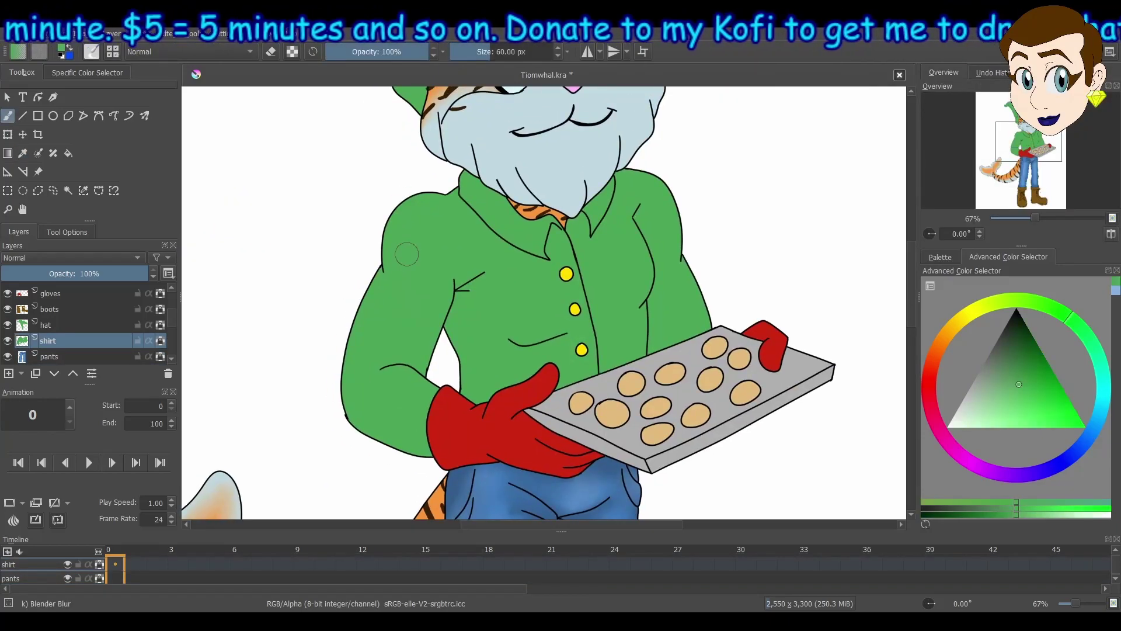
Shade the shirt's armpit, side and the sleeve nearer the tail in dark green with the Basic-1 brush at 33.97 px
mouse_move(454, 318)
left_mouse_down()
mouse_move(462, 290)
mouse_move(475, 394)
left_mouse_up()
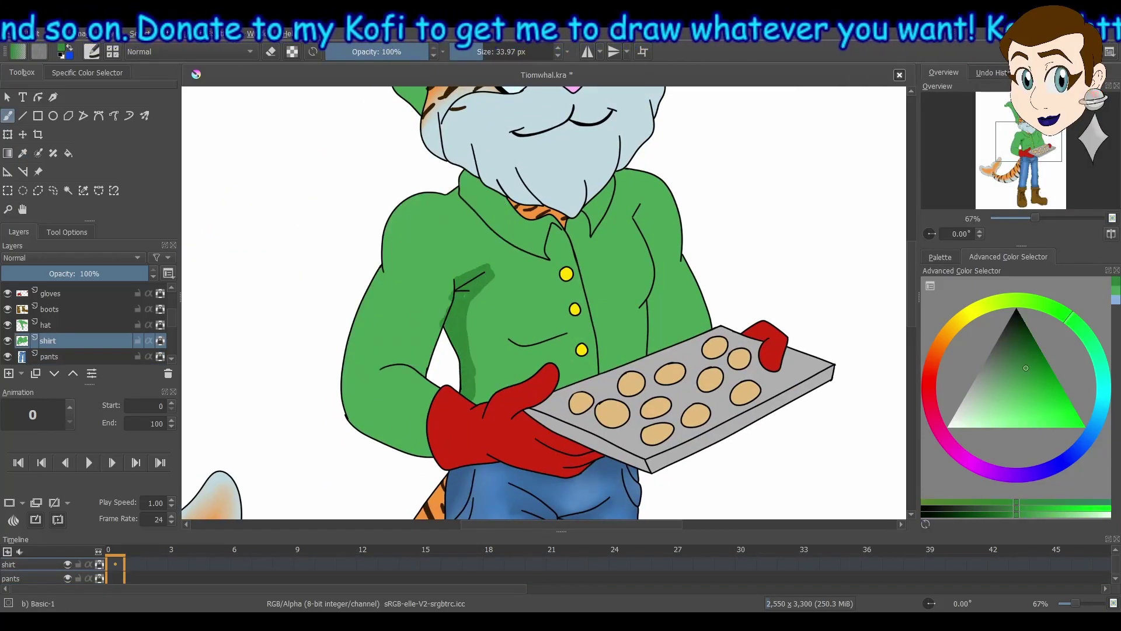
mouse_move(497, 263)
left_mouse_down()
mouse_move(426, 362)
mouse_move(382, 367)
left_mouse_up()
left_click_drag(470, 318, 482, 397)
mouse_move(426, 450)
left_mouse_down()
mouse_move(350, 406)
mouse_move(345, 385)
left_mouse_up()
left_click_drag(432, 385, 415, 439)
left_click_drag(349, 332, 386, 262)
Paint dark green shading along both halves of the shirt collar and over the shoulder
mouse_move(454, 196)
left_mouse_down()
mouse_move(514, 249)
mouse_move(558, 257)
left_mouse_up()
left_click_drag(587, 245, 624, 175)
left_click_drag(467, 178, 552, 223)
left_click_drag(453, 198, 388, 267)
Paint dark green shading on the shirt's chest folds, button placket and far sleeve
left_click_drag(524, 353, 647, 306)
left_click_drag(647, 306, 650, 350)
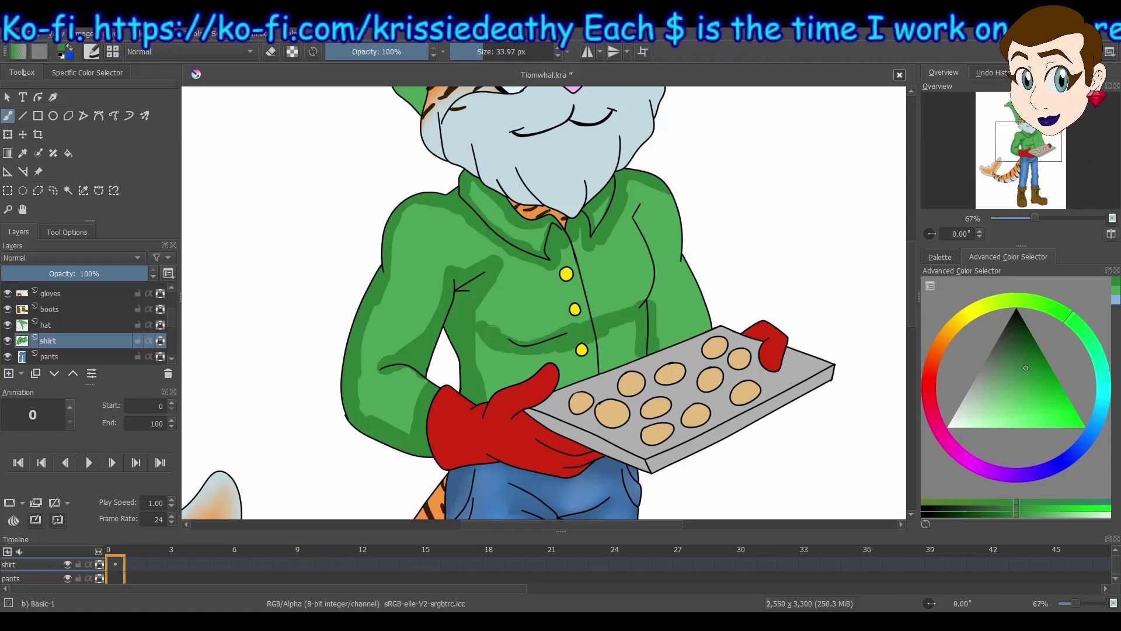
left_click_drag(485, 301, 506, 393)
left_click_drag(633, 361, 584, 384)
left_click_drag(635, 220, 663, 342)
mouse_move(682, 266)
left_mouse_down()
mouse_move(663, 196)
mouse_move(678, 340)
left_mouse_up()
left_click_drag(498, 265, 503, 332)
left_click_drag(508, 339, 596, 319)
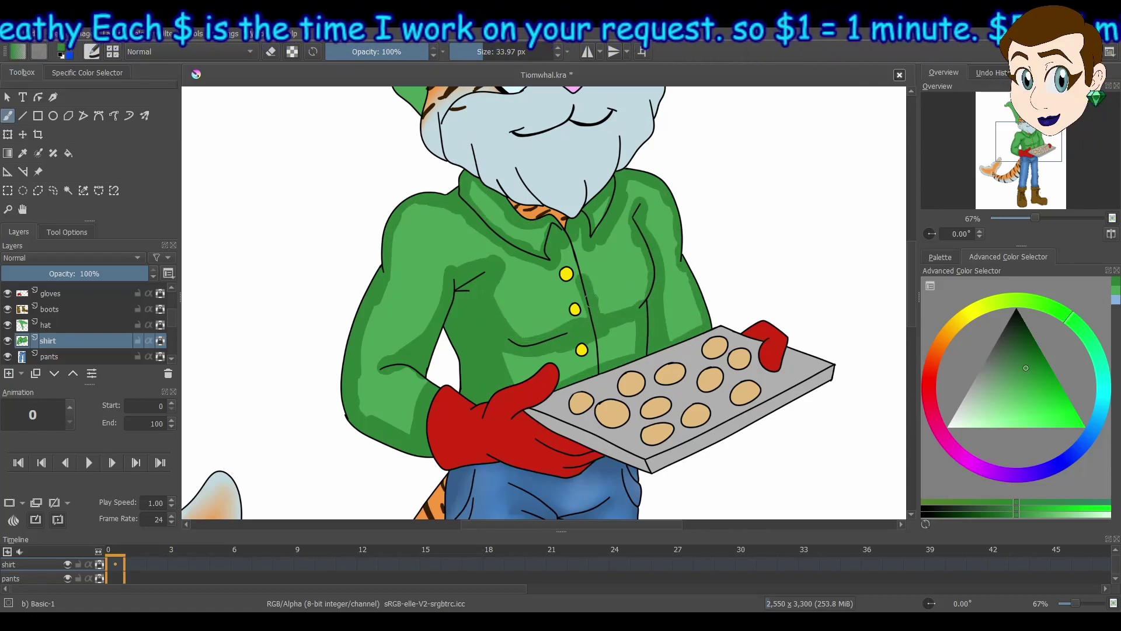
left_click_drag(585, 273, 628, 326)
Choose a light green and paint highlights on the shirt's sleeves, chest, belly and collar
left_click(1014, 406)
left_click_drag(411, 284, 376, 345)
left_click_drag(421, 227, 427, 250)
left_click_drag(378, 392, 400, 409)
left_click_drag(520, 286, 546, 319)
mouse_move(613, 254)
left_mouse_down()
mouse_move(628, 286)
mouse_move(683, 324)
left_mouse_up()
left_click_drag(619, 338, 566, 368)
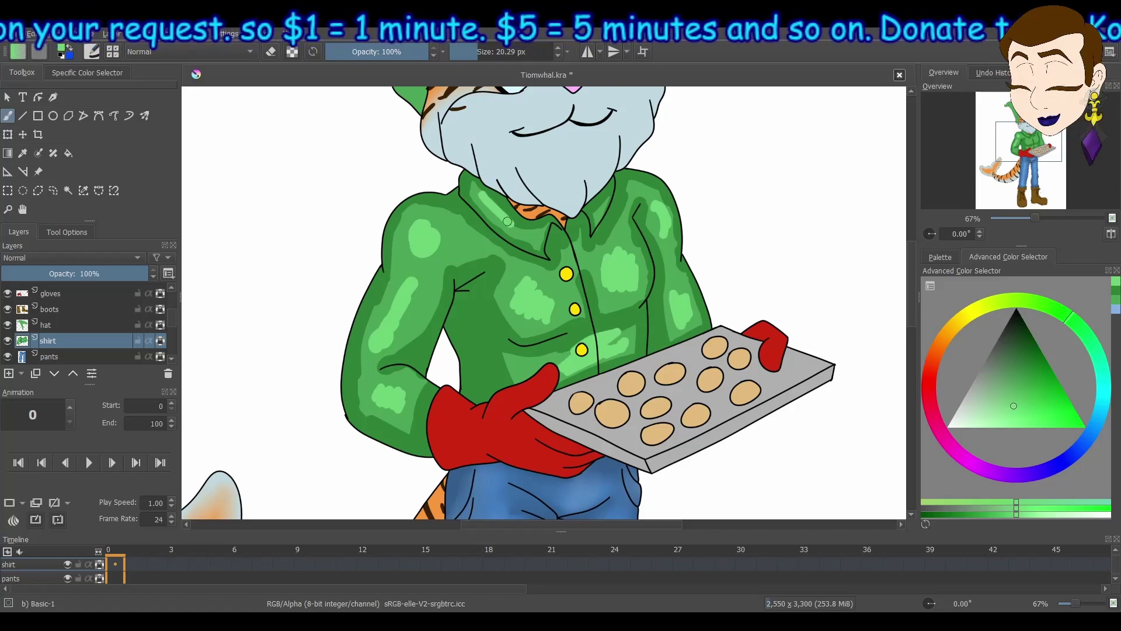
left_click_drag(483, 196, 529, 235)
Blend the shirt's shadows and highlights with the Blender Blur brush at 60 px
key("/")
mouse_move(424, 245)
left_mouse_down()
mouse_move(355, 393)
mouse_move(425, 372)
left_mouse_up()
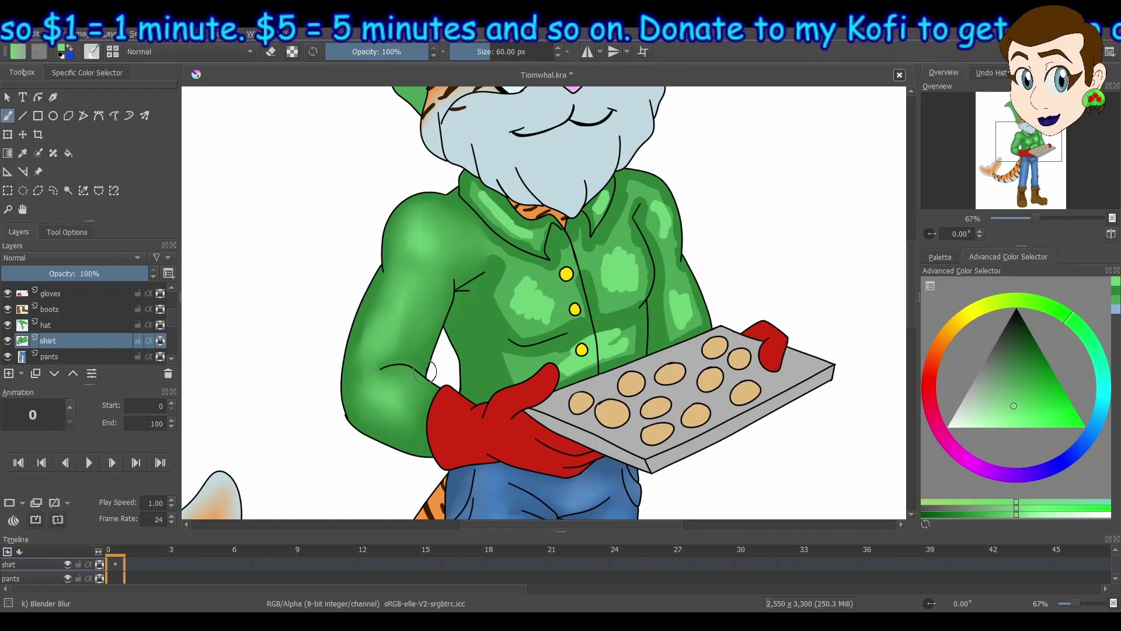
mouse_move(425, 371)
left_mouse_down()
mouse_move(508, 216)
mouse_move(534, 298)
mouse_move(602, 363)
mouse_move(650, 181)
mouse_move(622, 295)
mouse_move(677, 334)
left_mouse_up()
left_click_drag(584, 175, 566, 470)
On the hat layer, shade the brim, curled tip and outer edges in dark green with the Basic-1 brush
left_click(47, 325)
left_click(1115, 291)
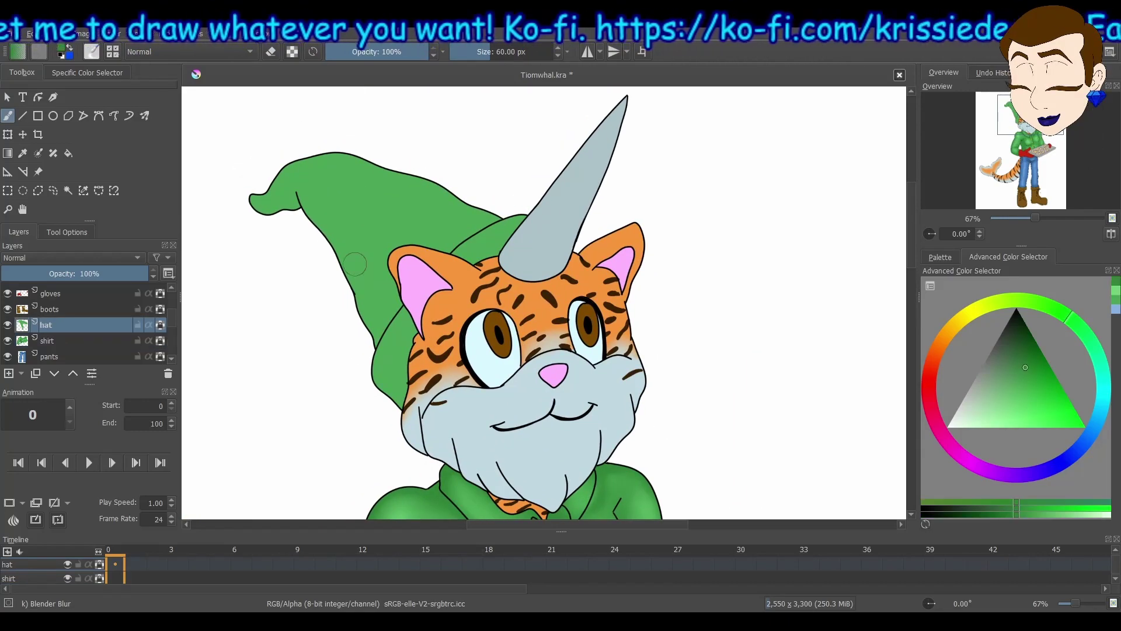
key("slash")
left_click_drag(498, 220, 377, 332)
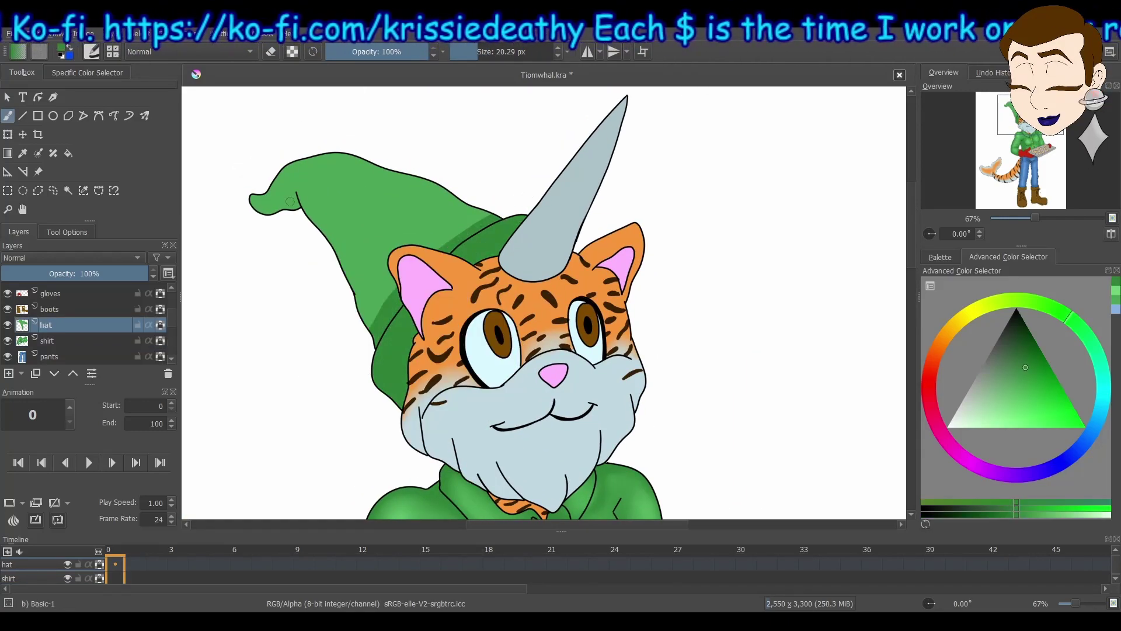
left_click_drag(257, 202, 301, 199)
left_click_drag(301, 196, 371, 324)
mouse_move(476, 208)
left_mouse_down()
mouse_move(485, 221)
mouse_move(372, 305)
mouse_move(416, 243)
left_mouse_up()
Reduce the brush to 1.70 px and draw thin dark green curved lines across the hat's crown
left_click(464, 51)
left_click(993, 72)
left_click(1016, 182)
left_click_drag(403, 178, 351, 256)
left_click_drag(448, 194, 364, 295)
left_click_drag(461, 202, 403, 245)
left_click_drag(390, 173, 340, 238)
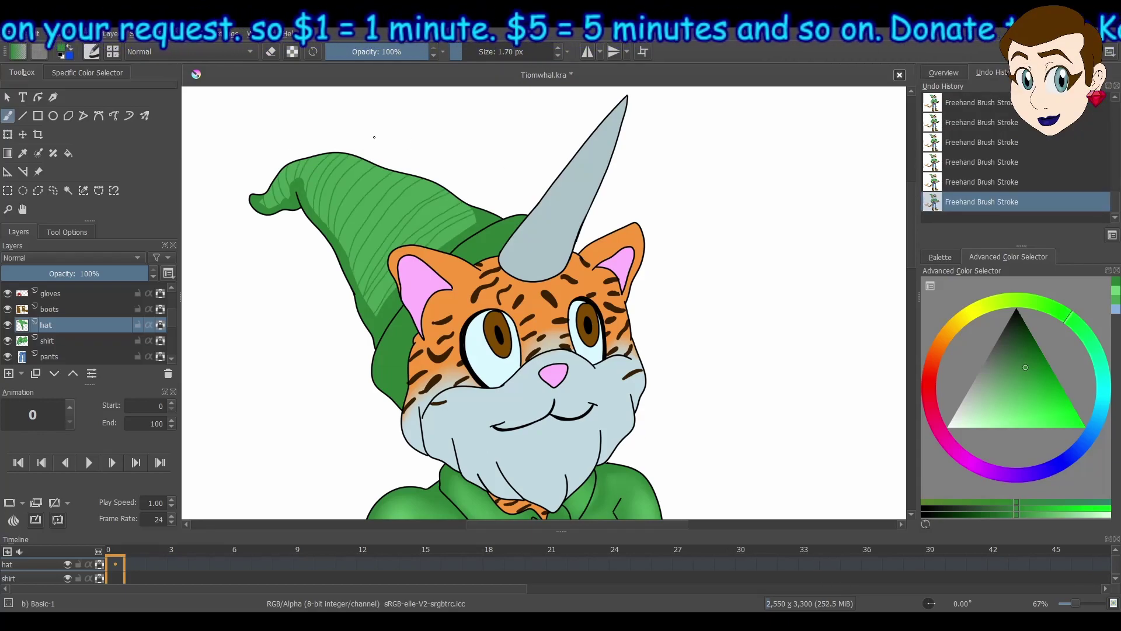
Choose a light green and add thin curved highlight lines across the hat's crown, tip and brim
left_click(1014, 406)
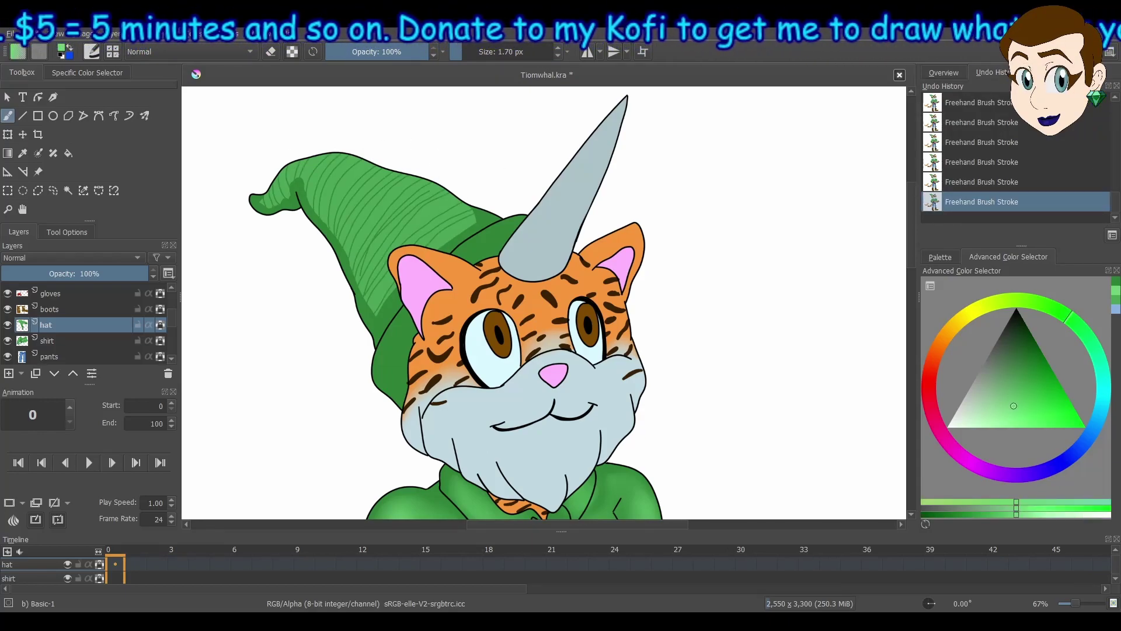
mouse_move(512, 227)
left_mouse_down()
mouse_move(480, 251)
mouse_move(431, 248)
left_mouse_up()
left_click_drag(456, 209, 371, 311)
mouse_move(441, 195)
left_mouse_down()
mouse_move(370, 274)
mouse_move(361, 263)
left_mouse_up()
left_click_drag(392, 175, 341, 251)
left_click_drag(368, 161, 321, 231)
mouse_move(316, 158)
left_mouse_down()
mouse_move(304, 202)
mouse_move(267, 208)
left_mouse_up()
left_click_drag(489, 214, 445, 242)
left_click_drag(310, 159, 365, 167)
left_click_drag(398, 296, 383, 316)
left_click_drag(412, 312, 394, 370)
Blend the hat's shading on the brim and crown with the Blender Blur brush at 60 px
key("slash")
left_click_drag(517, 225, 467, 254)
mouse_move(450, 204)
left_mouse_down()
mouse_move(356, 290)
mouse_move(313, 143)
left_mouse_up()
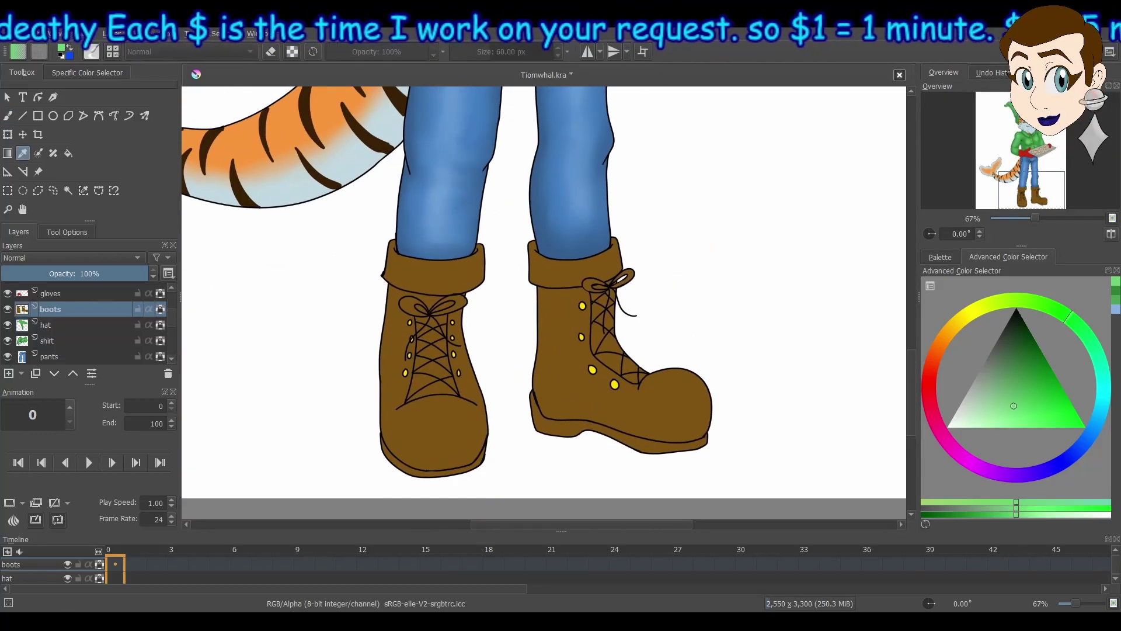
Sample the boots' brown and paint darker shading on the toes, lower edges and shafts with the Basic-1 brush at 21.58 px
left_click(584, 380, "ctrl")
left_click_drag(464, 426, 490, 461)
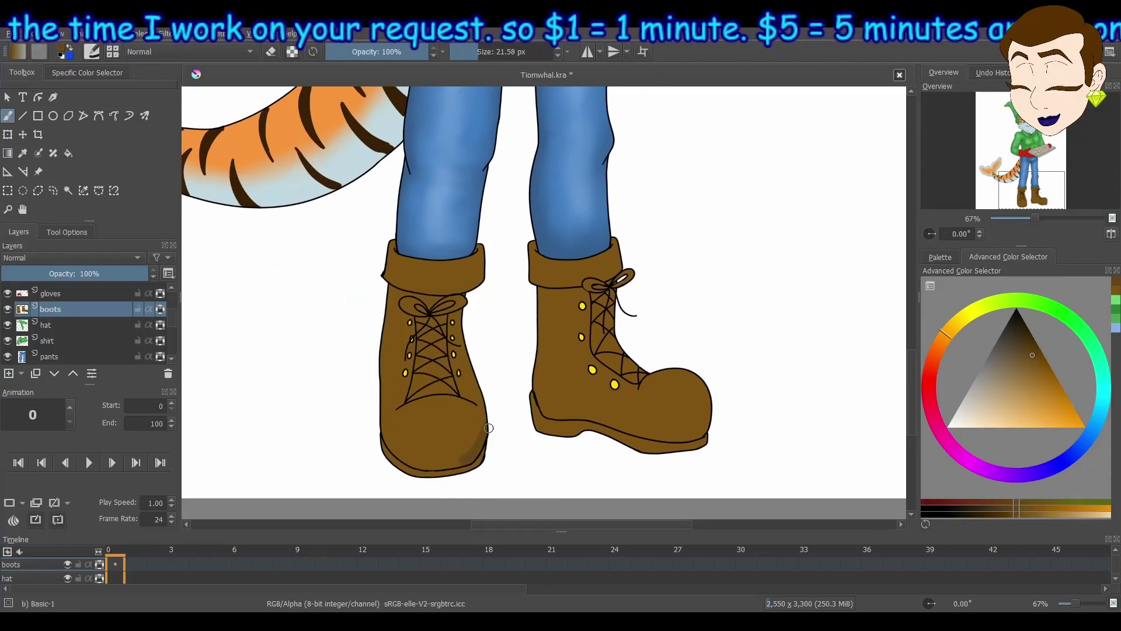
left_click_drag(385, 430, 479, 467)
left_click_drag(537, 408, 707, 424)
left_click_drag(392, 417, 456, 392)
left_click_drag(633, 394, 672, 374)
left_click_drag(395, 295, 385, 421)
left_click_drag(403, 295, 476, 389)
left_click_drag(607, 289, 546, 356)
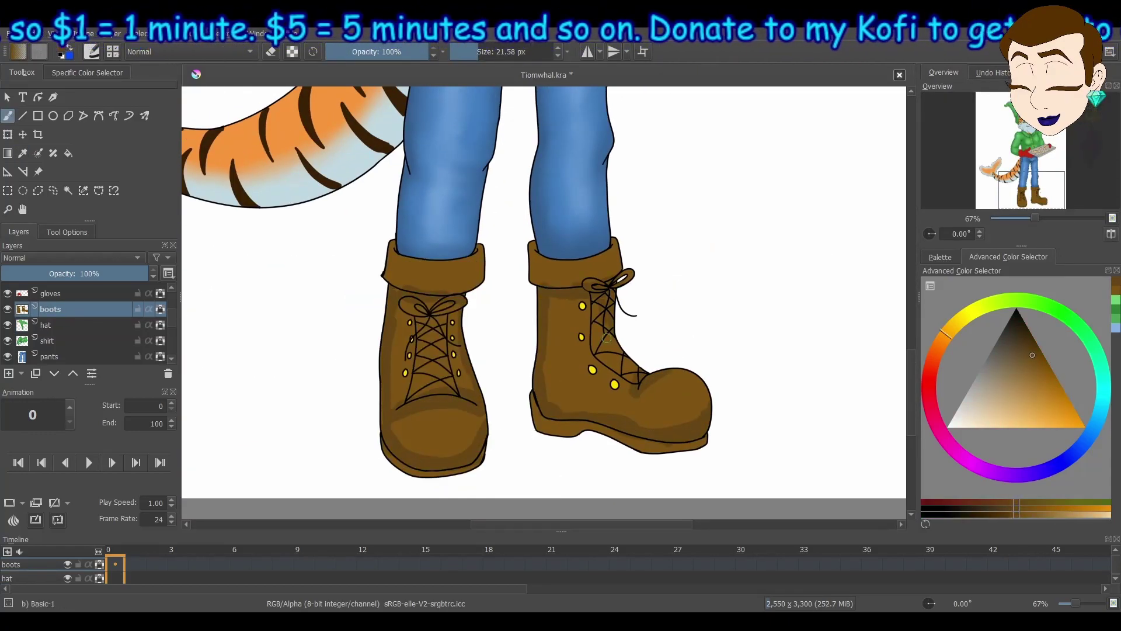
Darken the brown further and paint over the soles and folded cuffs of both boots
key("k")
mouse_move(534, 400)
left_mouse_down()
mouse_move(582, 424)
mouse_move(704, 448)
left_mouse_up()
mouse_move(386, 450)
left_mouse_down()
mouse_move(450, 477)
mouse_move(485, 467)
left_mouse_up()
mouse_move(389, 241)
left_mouse_down()
mouse_move(423, 286)
mouse_move(452, 279)
left_mouse_up()
mouse_move(534, 248)
left_mouse_down()
mouse_move(616, 278)
mouse_move(597, 268)
left_mouse_up()
Lighten the brown in stages and paint highlights on the boots' cuffs, lacing area, side and toes
key("l")
left_click_drag(428, 268, 443, 273)
key("l")
key("l")
left_click_drag(435, 351, 435, 368)
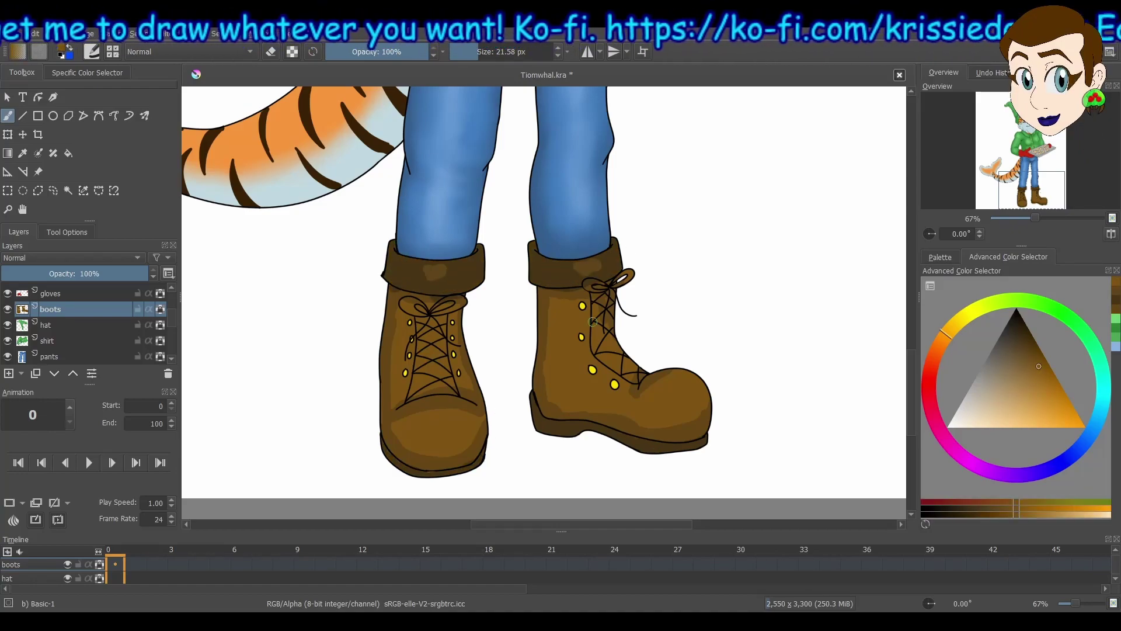
key("l")
left_click_drag(559, 370, 575, 392)
left_click_drag(674, 383, 695, 389)
right_click(434, 329)
mouse_move(418, 427)
left_mouse_down()
mouse_move(453, 427)
mouse_move(423, 408)
left_mouse_up()
Blend the shading and highlights on both boots with the Blender Blur brush at 60 px
left_click(481, 395)
left_click_drag(400, 322, 432, 368)
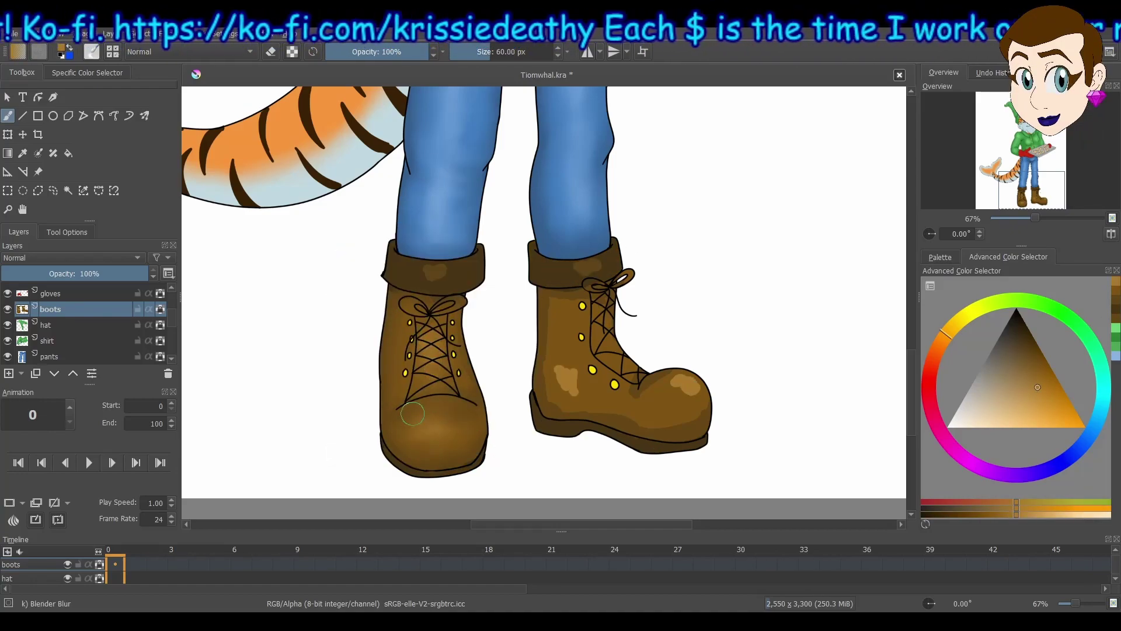
left_click_drag(413, 414, 464, 421)
left_click_drag(432, 271, 441, 275)
left_click_drag(577, 265, 597, 269)
left_click_drag(562, 365, 599, 391)
left_click_drag(677, 380, 655, 434)
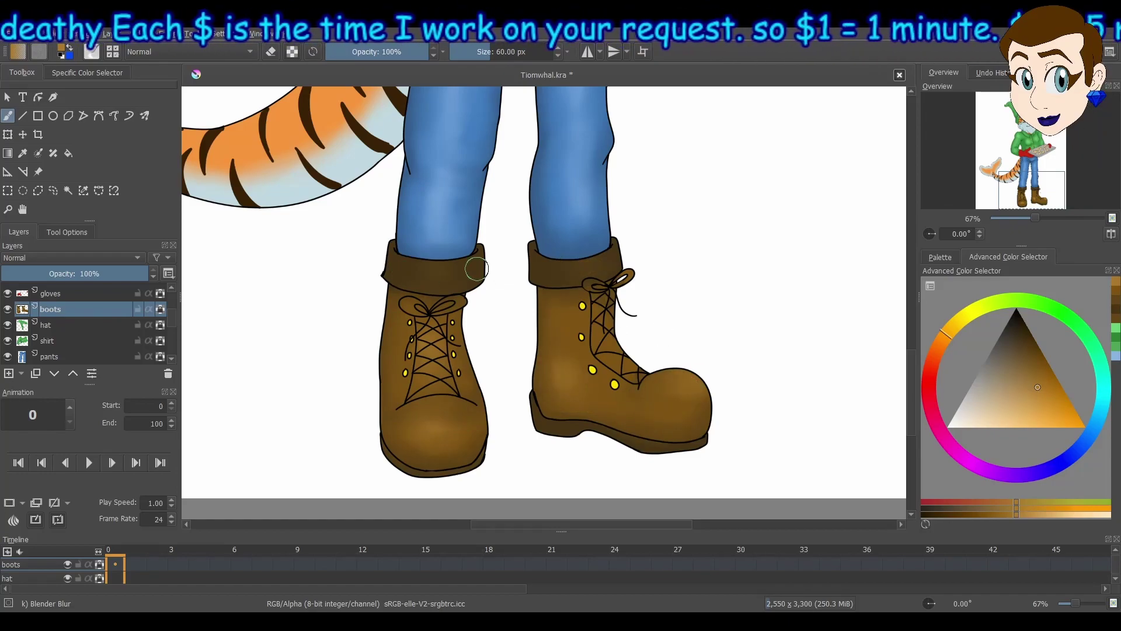
On the gloves layer, sample the glove red, darken it and shade both gloves with the Basic-1 brush at 21.58 px
key("slash")
left_click(1117, 303)
left_click(631, 442, "ctrl")
mouse_move(407, 117)
left_mouse_down()
mouse_move(444, 514)
mouse_move(345, 467)
left_mouse_up()
left_click(374, 327, "ctrl")
left_click(50, 293)
key("k")
left_click_drag(374, 301, 341, 336)
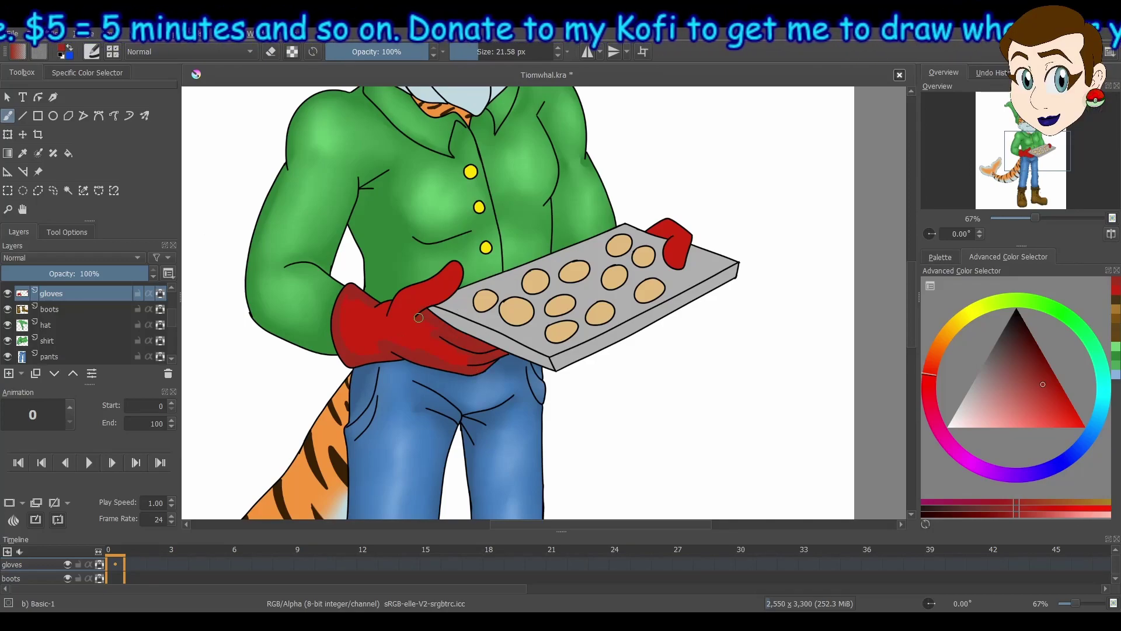
left_click_drag(657, 228, 672, 264)
Choose a saturated bright red and paint highlights on the gloves' cuff, thumb and palm with the Basic-1 brush at 6.60 px
left_click(1085, 427)
left_click_drag(353, 321, 371, 330)
left_click_drag(450, 270, 408, 289)
left_click_drag(466, 335, 461, 335)
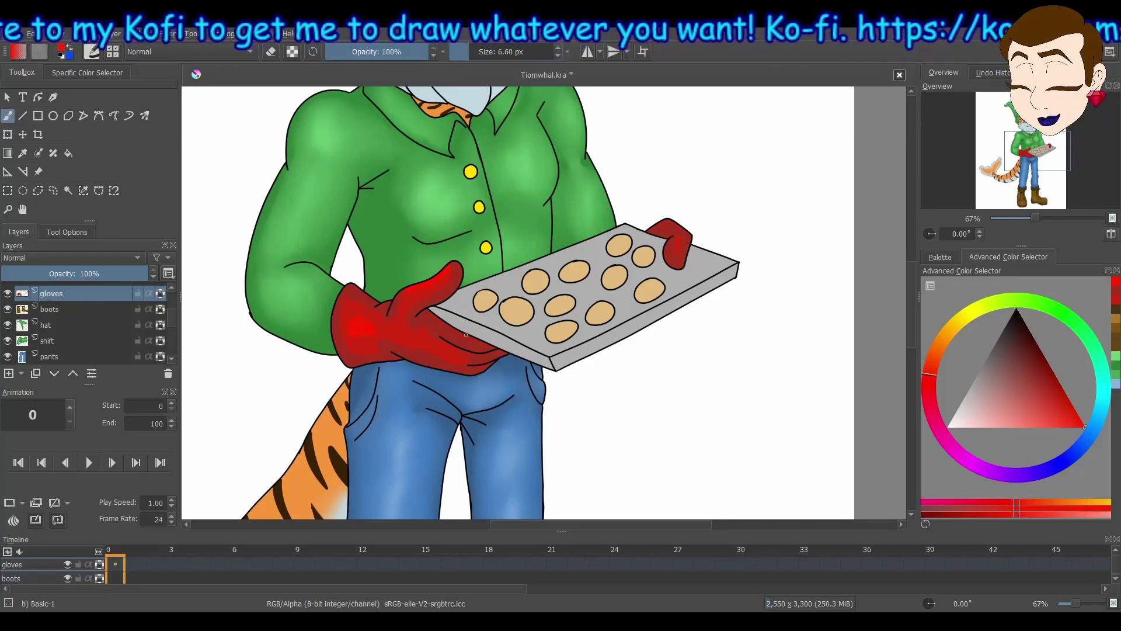
Blend the highlights and shading across both gloves with the Blender Blur brush
key("/")
left_click_drag(678, 249, 661, 228)
left_click_drag(450, 274, 443, 353)
mouse_move(389, 327)
left_mouse_down()
mouse_move(430, 351)
mouse_move(477, 349)
left_mouse_up()
key("/")
left_click_drag(441, 352, 424, 345)
key("/")
key("/")
On the tray layer, sample the grey, darken it and shade the tray's outer sides and inner edges at 6.60 px
scroll(47, 327, "up", 1)
left_click(46, 331)
left_click(589, 345, "ctrl")
key("k")
key("k")
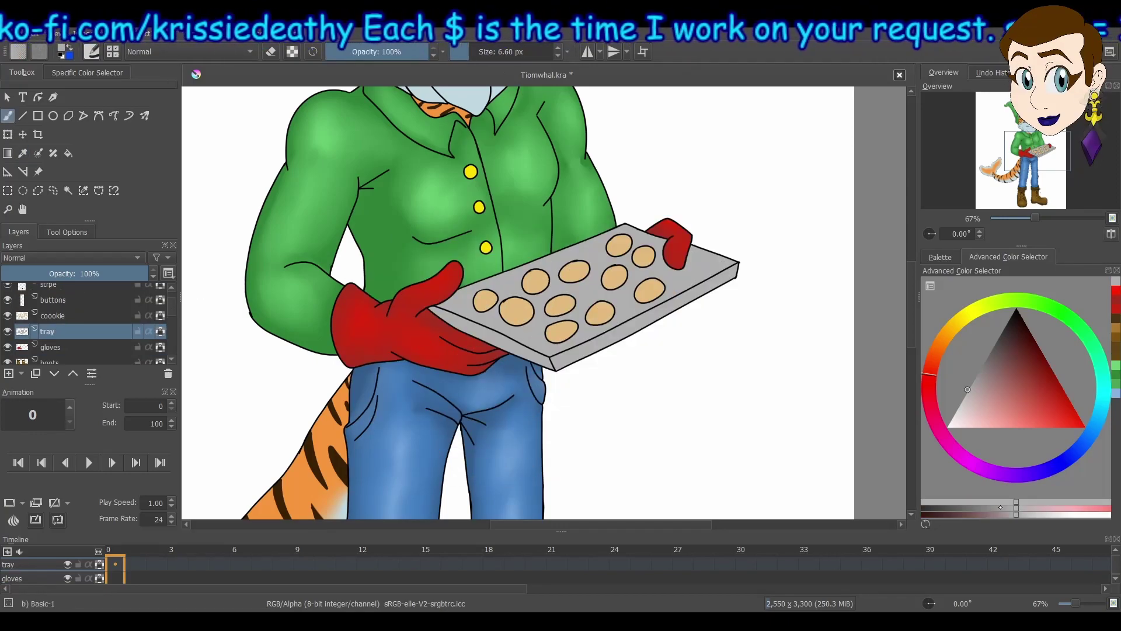
mouse_move(584, 355)
left_mouse_down()
mouse_move(706, 293)
mouse_move(547, 361)
left_mouse_up()
left_click_drag(433, 311, 538, 358)
left_click_drag(625, 229, 700, 248)
left_click_drag(619, 233, 453, 294)
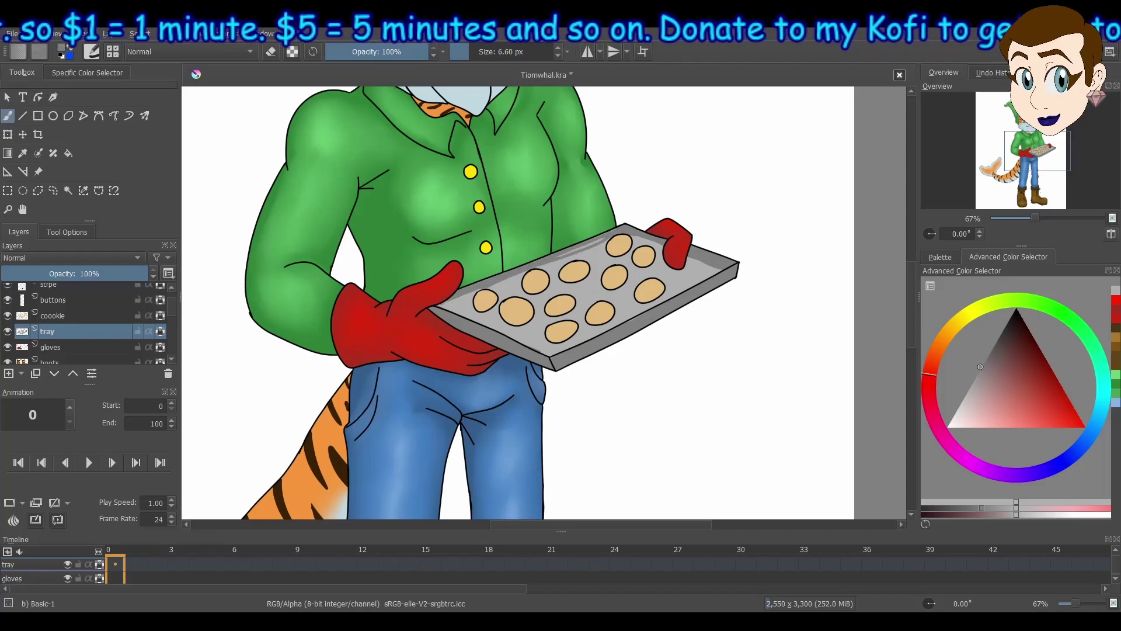
left_click_drag(525, 271, 440, 306)
Lighten the grey and paint highlight streaks on the tray's surface between the cookies
key("l")
key("l")
key("l")
left_click_drag(602, 257, 473, 301)
left_click_drag(654, 271, 572, 309)
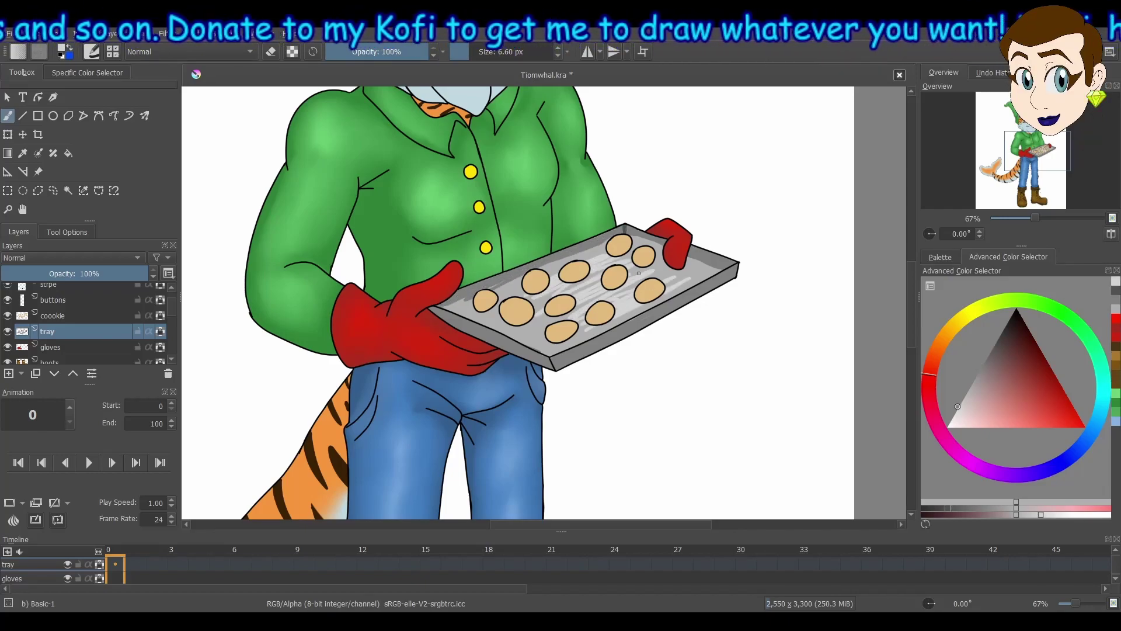
Blend the tray's highlights and edge shading with the Blender Blur brush at 60 px
key("slash")
mouse_move(684, 277)
left_mouse_down()
mouse_move(631, 240)
mouse_move(576, 357)
mouse_move(467, 318)
left_mouse_up()
right_click(782, 320)
left_click(851, 286)
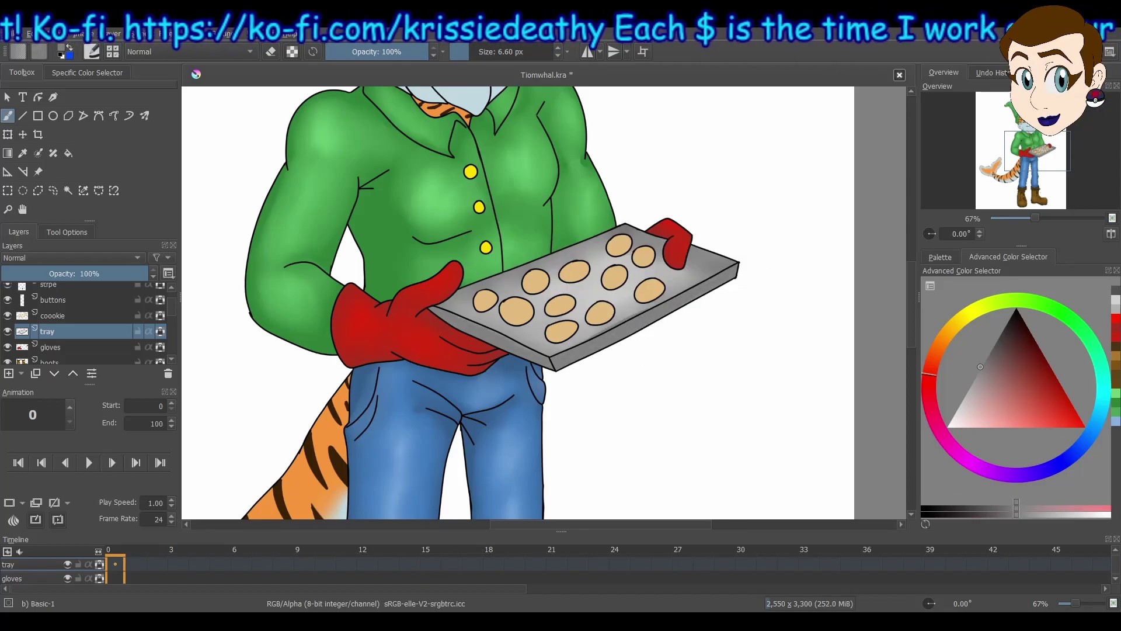
right_click(687, 279)
right_click(752, 286)
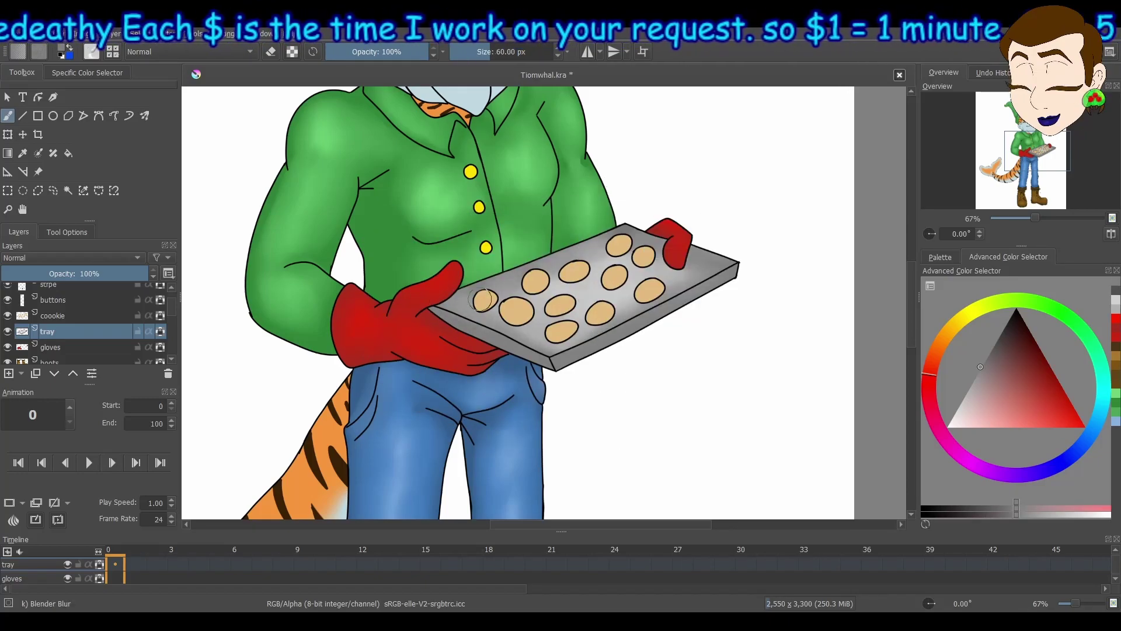
On the coookie layer, sample the cookie tan, choose a darker shade and paint shading on all the cookies at 6.60 px
left_click(54, 315)
left_click(558, 332, "ctrl")
left_click(992, 514)
left_click_drag(573, 327, 552, 342)
left_click_drag(610, 308, 590, 321)
left_click_drag(660, 285, 640, 298)
left_click_drag(623, 271, 606, 284)
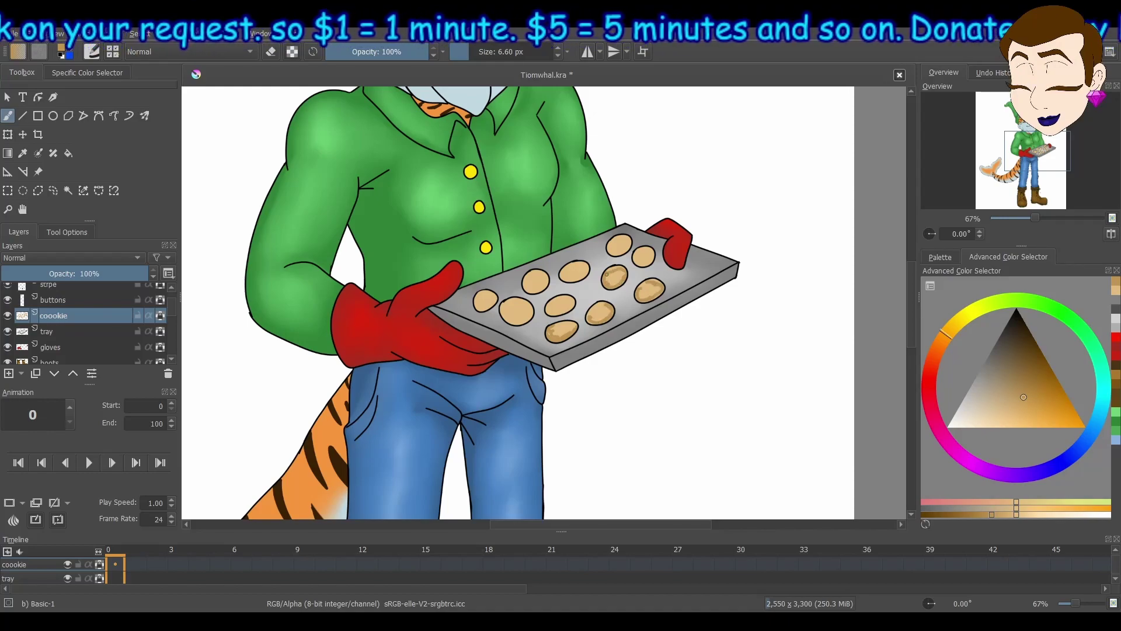
left_click_drag(651, 251, 637, 262)
left_click_drag(627, 239, 611, 252)
mouse_move(584, 266)
left_mouse_down()
mouse_move(564, 277)
mouse_move(550, 311)
left_mouse_up()
mouse_move(506, 303)
left_mouse_down()
mouse_move(527, 320)
mouse_move(479, 307)
left_mouse_up()
Smooth the shading on the cookies into an even tan gradient
right_click(528, 294)
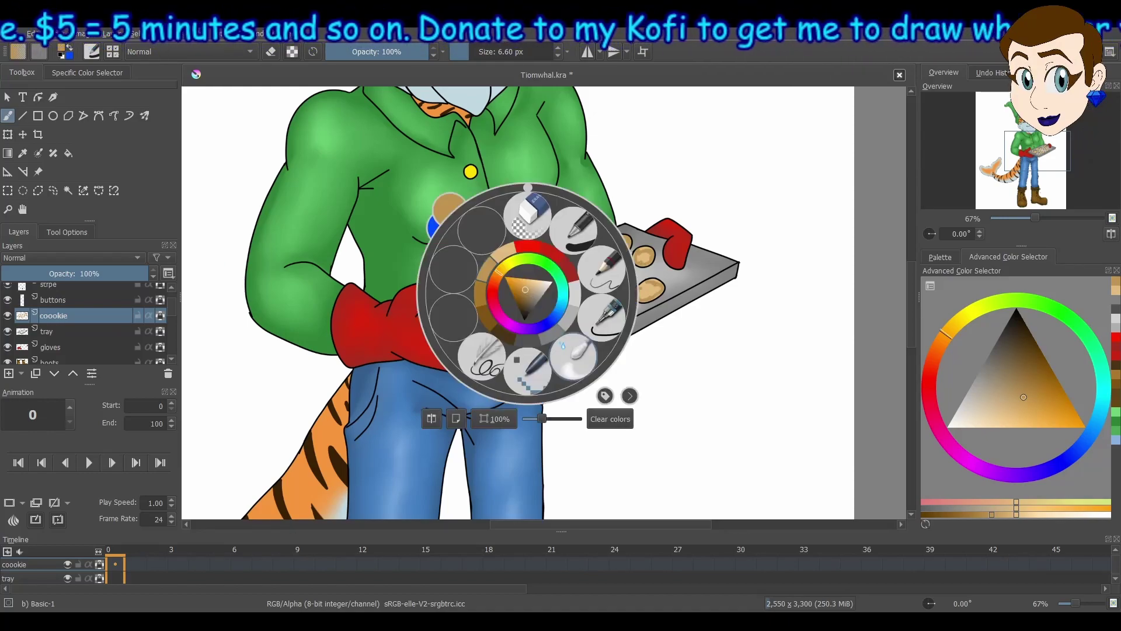
left_click(528, 217)
left_click_drag(658, 285, 641, 297)
left_click_drag(569, 301, 554, 311)
left_click_drag(583, 267, 616, 279)
key("ctrl+plus")
key("ctrl+plus")
key("ctrl+plus")
key("slash")
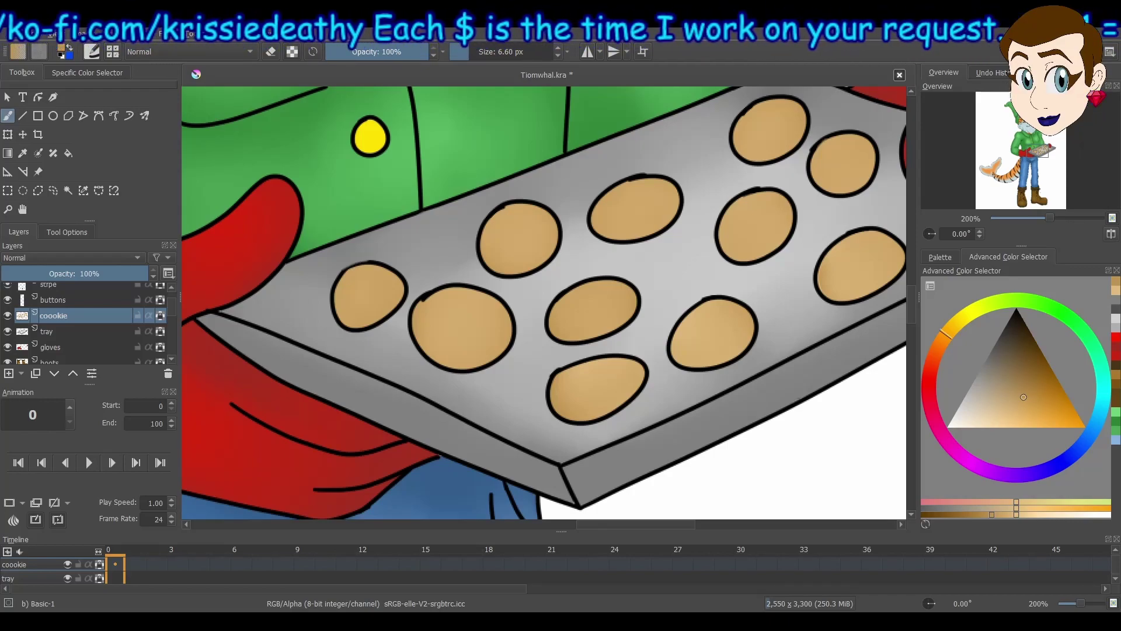
Choose a dark brown and dot chocolate chips onto every cookie on the tray at 6.60 px
right_click(606, 310)
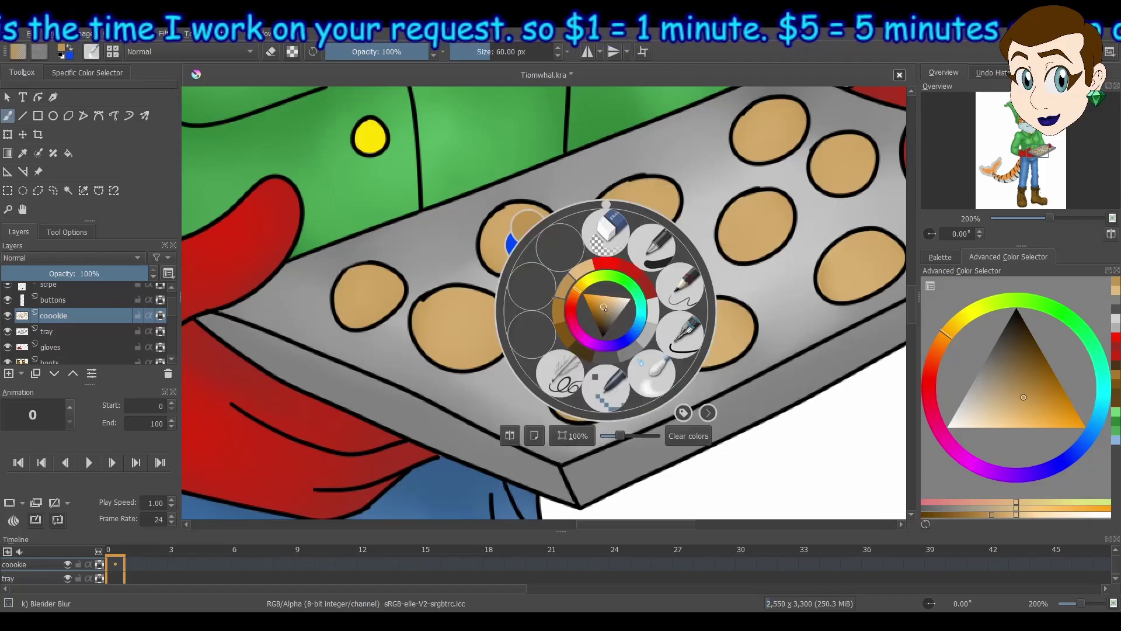
left_click(612, 296)
left_click(571, 305)
left_click(599, 297)
left_click(578, 327)
left_click(613, 318)
left_click(570, 388)
left_click(593, 402)
left_click(721, 305)
left_click(690, 321)
left_click(714, 329)
left_click(506, 326)
left_click(480, 353)
left_click(450, 345)
left_click(424, 342)
left_click(439, 318)
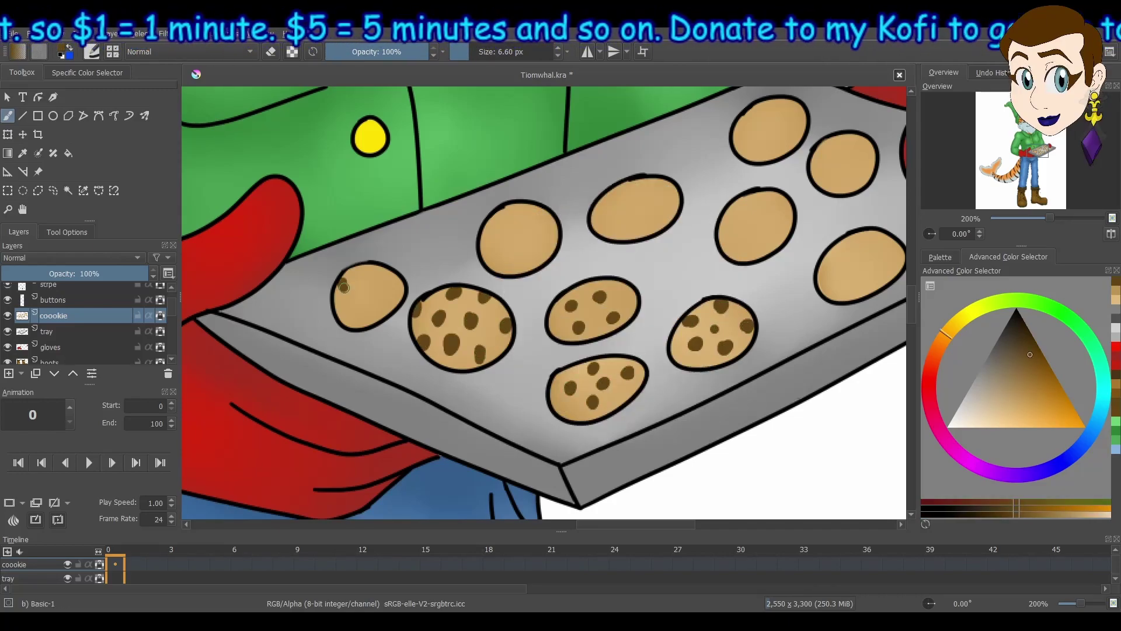
left_click(608, 221)
left_click(608, 199)
left_click(632, 193)
left_click(627, 214)
left_click(654, 188)
left_click(673, 200)
left_click(653, 212)
left_click(641, 232)
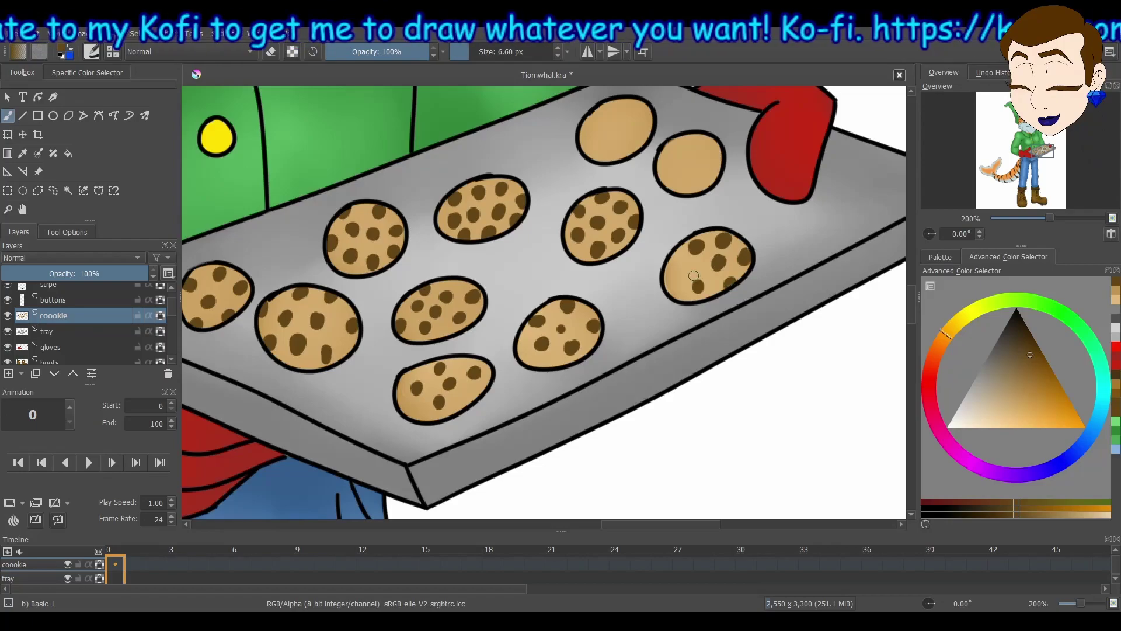
left_click(679, 273)
left_click(679, 182)
left_click(701, 186)
left_click(716, 162)
left_click(641, 112)
left_click(617, 128)
left_click(589, 126)
left_click(596, 152)
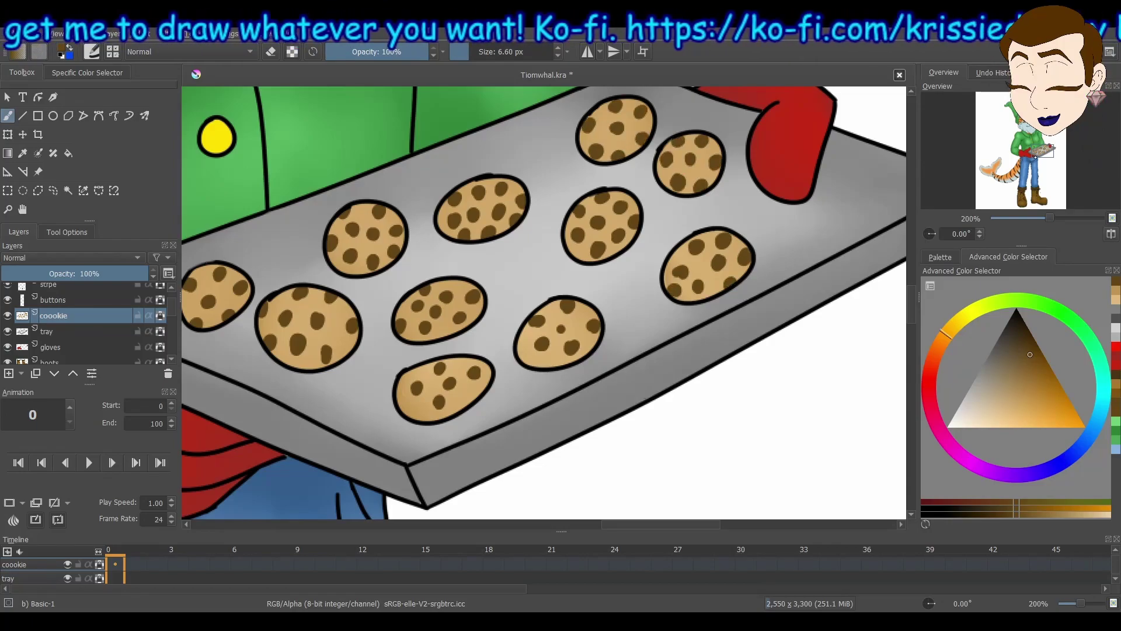
On the buttons layer, sample the yellow and dab shading onto the three shirt buttons
left_click(139, 141)
left_click(21, 73)
left_click(538, 168)
left_click(563, 277)
left_click(585, 399)
Try blending the shirt buttons with the Blender Blur brush at 60 px and undo the last two strokes
key("/")
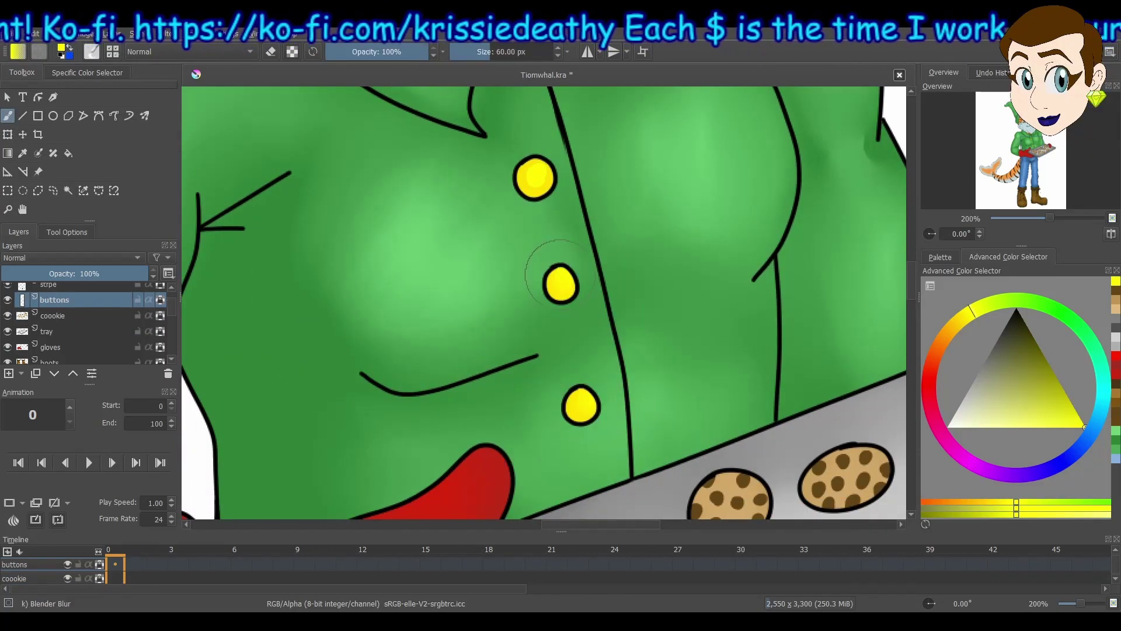
left_click(991, 73)
key("ctrl+z")
key("ctrl+z")
left_click(943, 73)
Dab yellow shading onto the lace eyelets of both boots with the 6.60 px brush
left_click_drag(1031, 144, 1021, 194)
key("/")
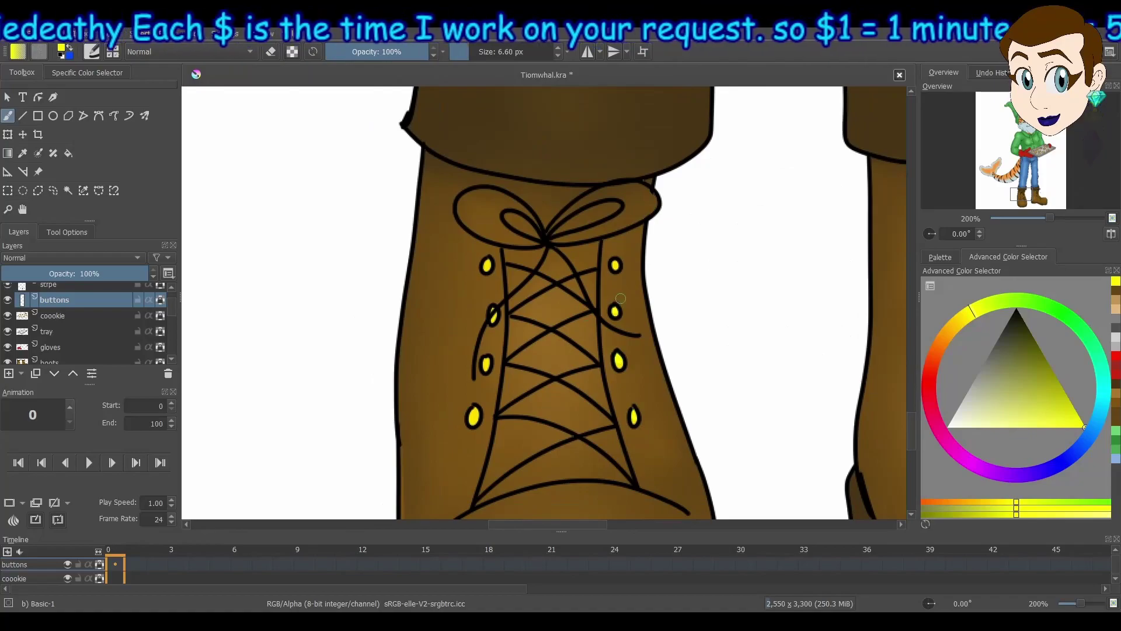
left_click_drag(548, 526, 624, 526)
left_click(551, 213)
left_click(547, 305)
left_click(991, 73)
key("p")
key("ctrl+shift+z")
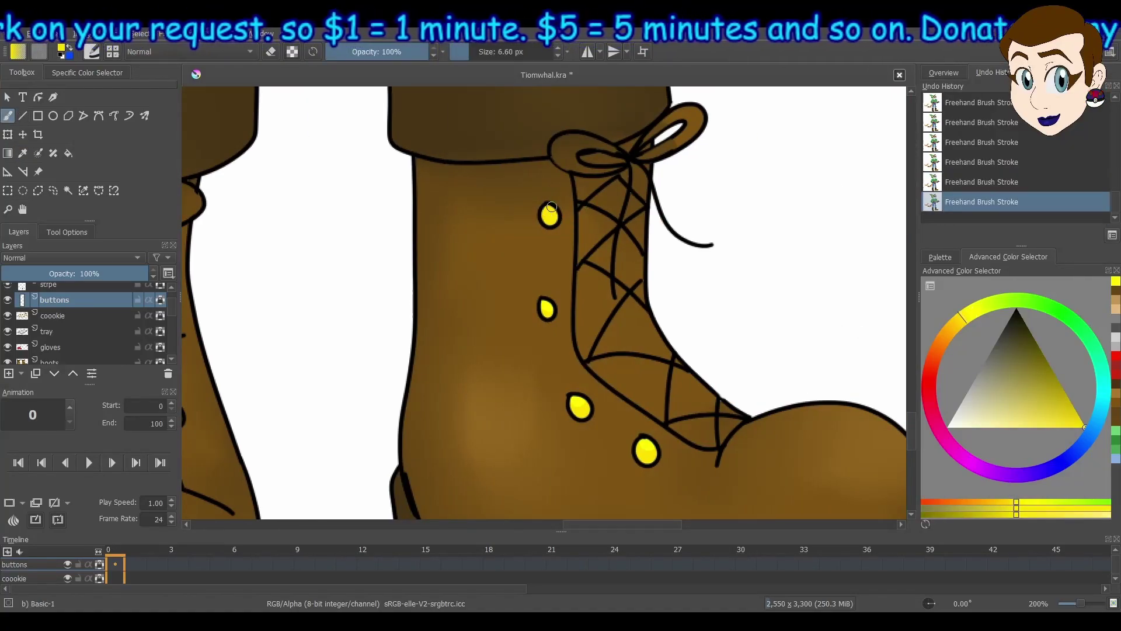
On the orange layer, sample the fur orange, deepen it and shade the face's edge below the left ear at 15.63 px
left_click(944, 72)
left_click(1023, 217)
left_click_drag(1023, 217, 1003, 217)
left_click_drag(1022, 188, 1022, 133)
scroll(88, 319, "up", 1)
scroll(88, 320, "down", 5)
left_click(53, 311)
scroll(494, 239, "up", 5)
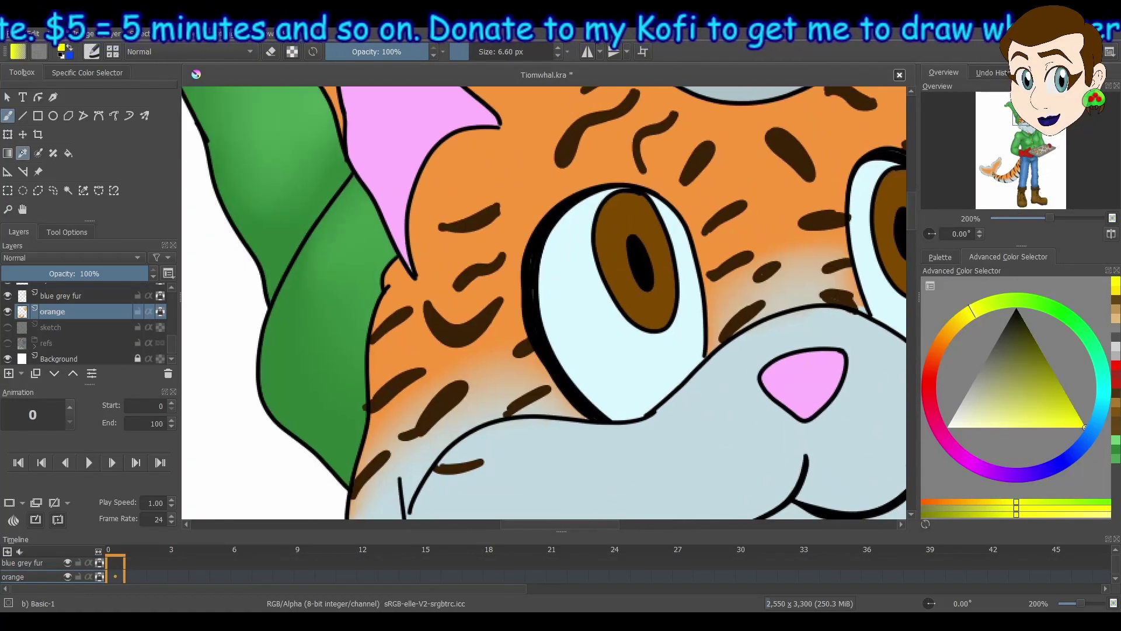
left_click(455, 225, "ctrl")
right_click(455, 224)
left_click(438, 212)
mouse_move(397, 263)
left_mouse_down()
mouse_move(408, 263)
mouse_move(368, 468)
mouse_move(393, 403)
left_mouse_up()
key("ctrl+minus")
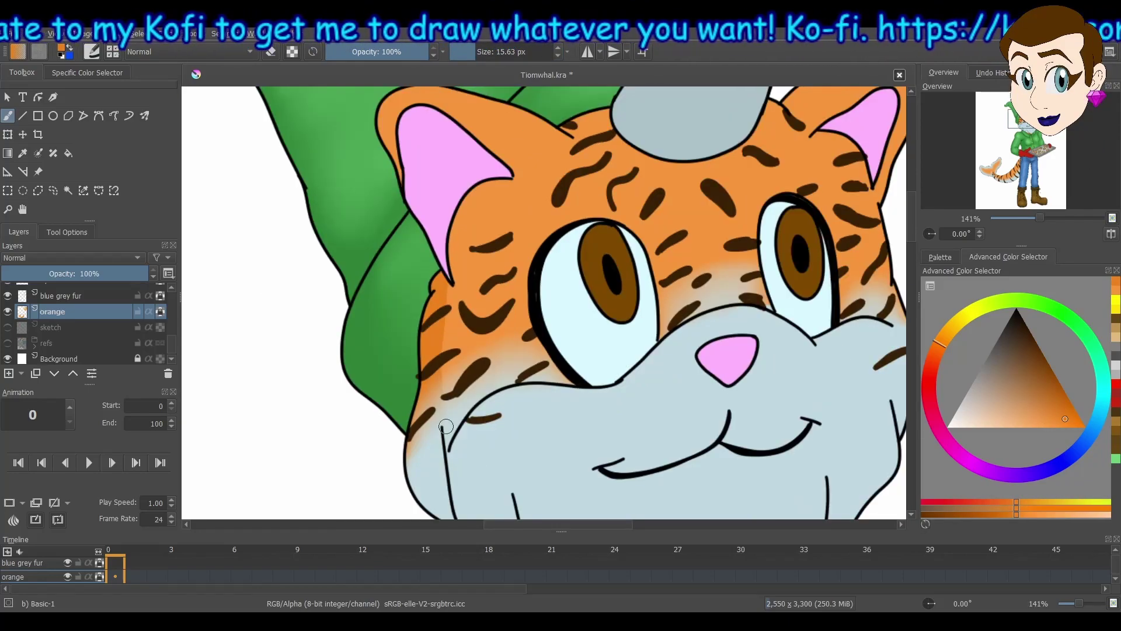
Paint deeper orange shading on the ears, below the horn, around the eyes and along the face's right side
mouse_move(398, 169)
left_mouse_down()
mouse_move(568, 128)
mouse_move(755, 115)
left_mouse_up()
left_click_drag(499, 362, 548, 354)
left_click_drag(667, 314, 694, 292)
mouse_move(891, 210)
left_mouse_down()
mouse_move(875, 128)
mouse_move(705, 294)
left_mouse_up()
Blend the orange shading on the face with the Blender Blur brush at 25.80 px
right_click(704, 294)
left_click(748, 355)
left_click_drag(274, 418, 450, 255)
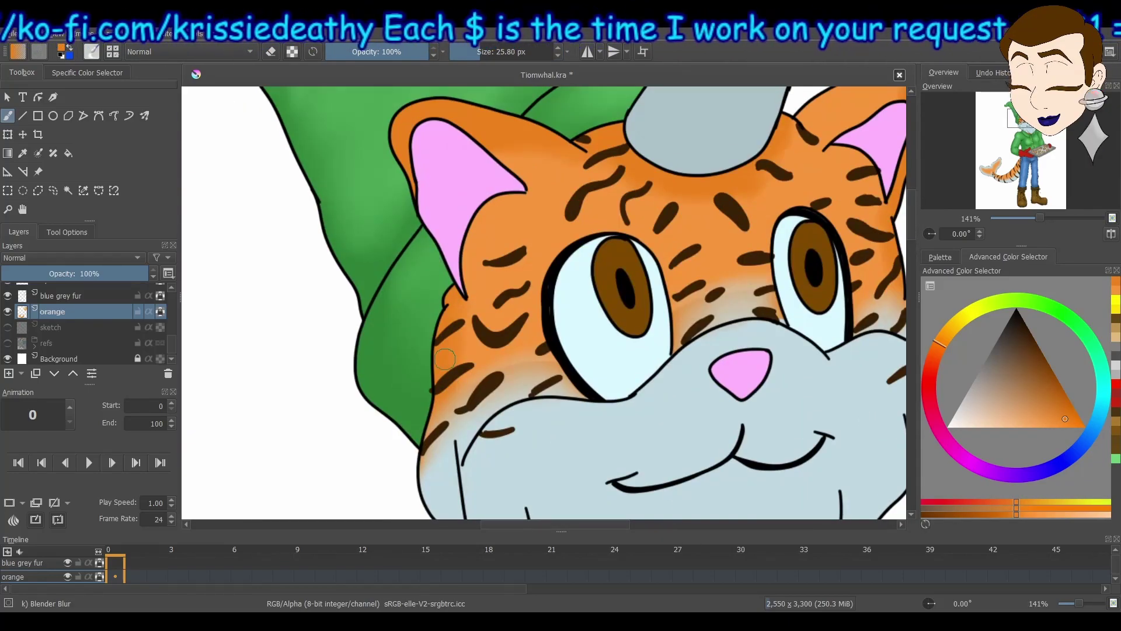
Resample the orange and strengthen the deep orange shading along the face's edge and the ears
key("slash")
left_click(452, 365, "ctrl")
mouse_move(452, 365)
left_mouse_down()
mouse_move(535, 190)
mouse_move(600, 154)
left_mouse_up()
mouse_move(438, 113)
left_mouse_down()
mouse_move(597, 165)
mouse_move(380, 247)
left_mouse_up()
Sample the fur orange, lighten it, paint highlights on the forehead, ear and cheeks, and blend them
left_click(470, 334, "ctrl")
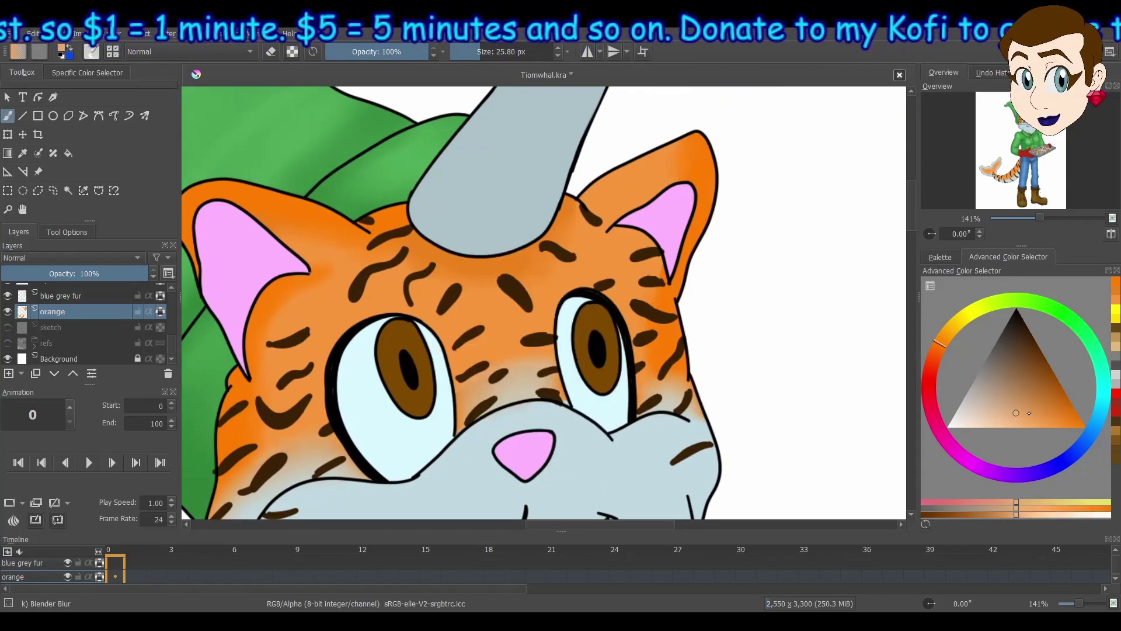
left_click(1050, 515)
left_click_drag(473, 345, 529, 315)
left_click_drag(634, 173, 666, 155)
left_click_drag(315, 367, 316, 414)
left_click_drag(476, 365, 546, 351)
left_click_drag(649, 318, 655, 356)
key("slash")
left_click_drag(470, 350, 514, 313)
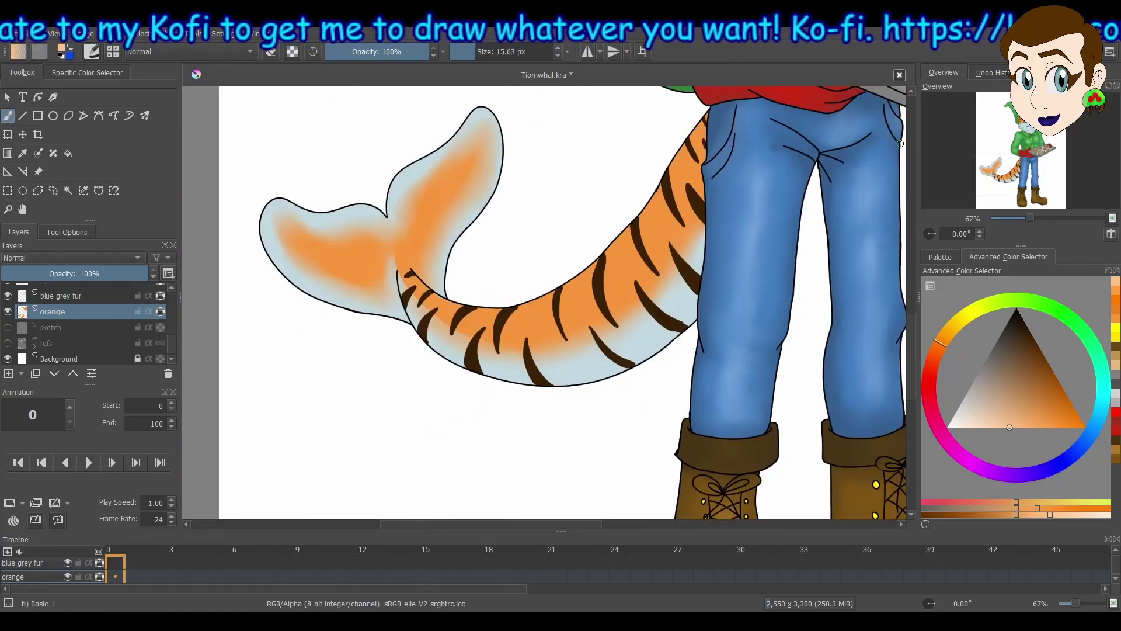
Paint light orange highlights on both tail flukes at 15.63 px
mouse_move(327, 245)
left_mouse_down()
mouse_move(368, 260)
mouse_move(382, 286)
left_mouse_up()
left_click_drag(281, 225, 342, 275)
left_click_drag(488, 137, 476, 195)
Switch to the deep orange and shade both flukes and the striped length of the tail
right_click(434, 247)
left_click(464, 161)
left_click_drag(466, 157, 444, 234)
mouse_move(333, 243)
left_mouse_down()
mouse_move(336, 280)
mouse_move(368, 272)
left_mouse_up()
left_click_drag(409, 274, 525, 348)
left_click_drag(690, 151, 445, 291)
left_click_drag(708, 156, 694, 225)
right_click(682, 219)
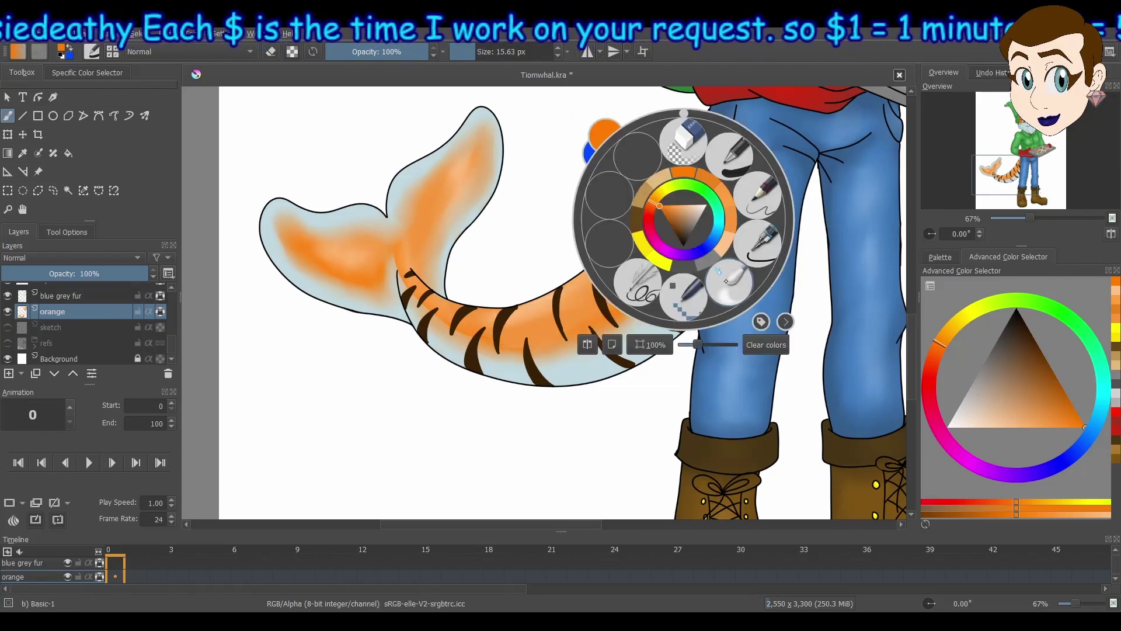
left_click(690, 136)
On the blue grey fur layer, sample the pale blue, deepen it and shade the tail's underside and fluke edges
left_click(62, 295)
left_click(671, 330, "ctrl")
right_click(673, 330)
left_click(640, 402)
mouse_move(636, 358)
left_mouse_down()
mouse_move(726, 256)
mouse_move(695, 275)
left_mouse_up()
mouse_move(631, 368)
left_mouse_down()
mouse_move(403, 292)
mouse_move(275, 205)
left_mouse_up()
left_click_drag(446, 289, 491, 126)
key("/")
left_click_drag(687, 323, 526, 392)
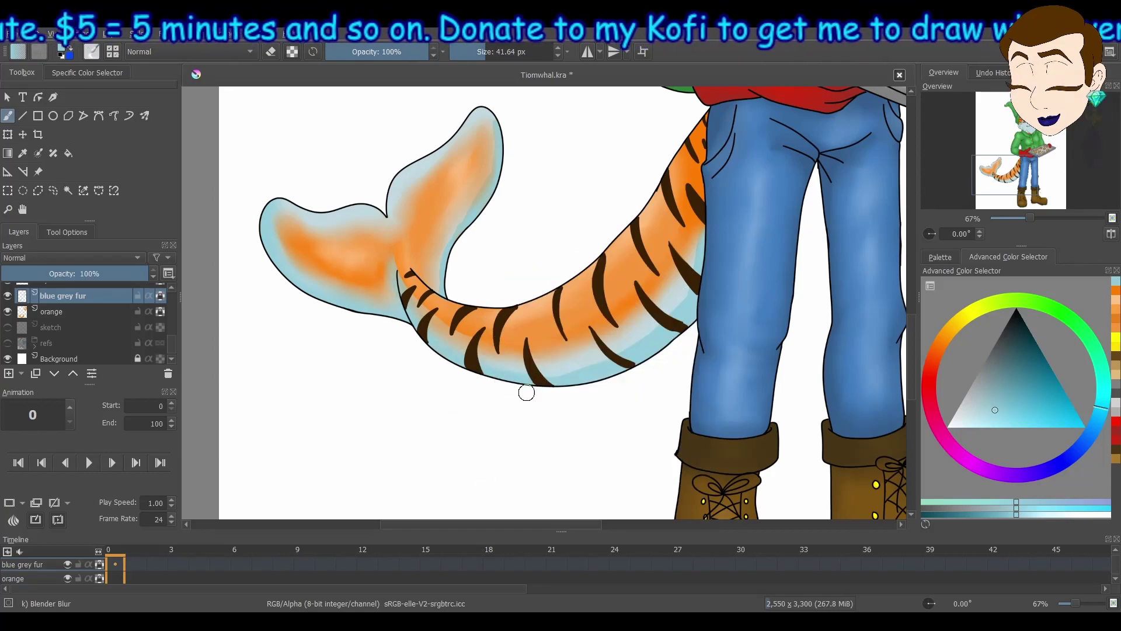
Shade the face's blue grey fur at 15.63 px along the beard strands, cheek edges, mouth and upper muzzle with the deeper pale blue
left_click_drag(1005, 175, 1038, 123)
key("/")
left_click_drag(524, 330, 517, 370)
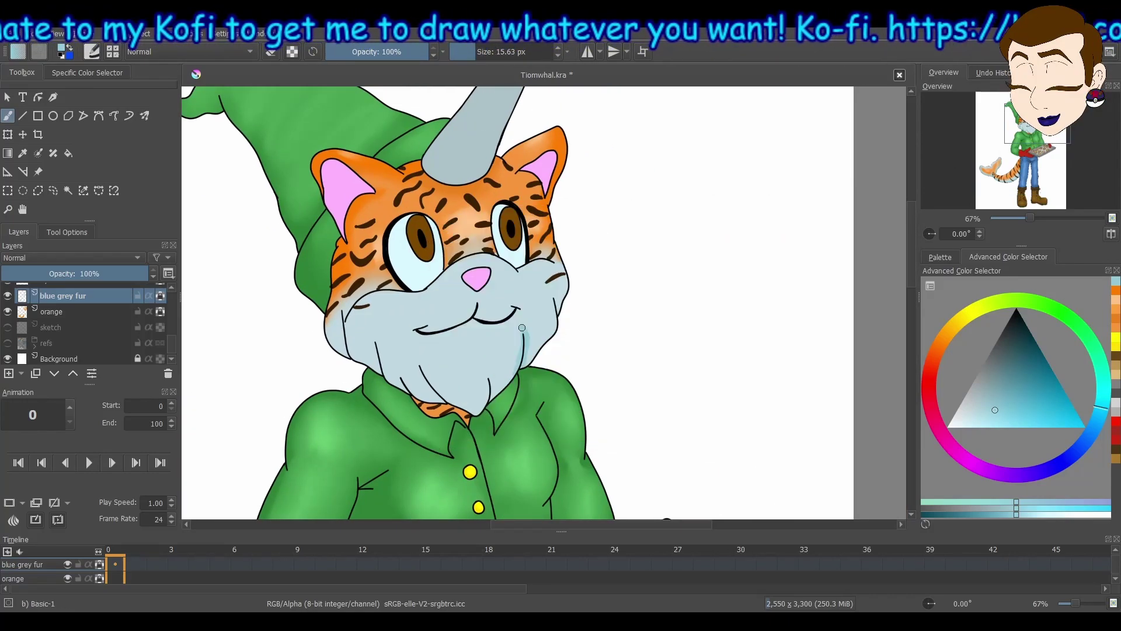
mouse_move(557, 283)
left_mouse_down()
mouse_move(532, 362)
mouse_move(484, 409)
left_mouse_up()
left_click_drag(417, 357, 472, 411)
left_click_drag(398, 374, 435, 400)
left_click_drag(373, 338, 392, 385)
left_click_drag(344, 327, 352, 356)
left_click_drag(331, 310, 368, 368)
left_click_drag(348, 315, 444, 277)
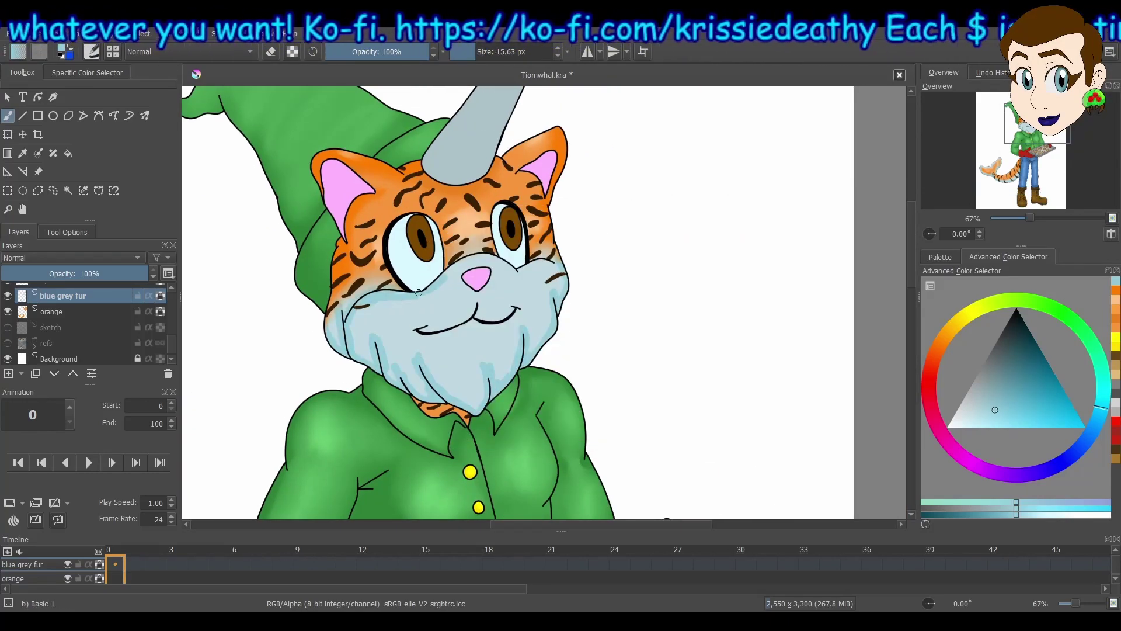
mouse_move(416, 334)
left_mouse_down()
mouse_move(478, 307)
mouse_move(517, 309)
left_mouse_up()
left_click_drag(432, 392, 480, 409)
Pick a near-white blue and paint highlights on the beard, cheeks and muzzle above the nose
left_click(969, 427)
left_click_drag(447, 361, 462, 379)
left_click_drag(502, 345, 499, 365)
left_click_drag(538, 307, 535, 327)
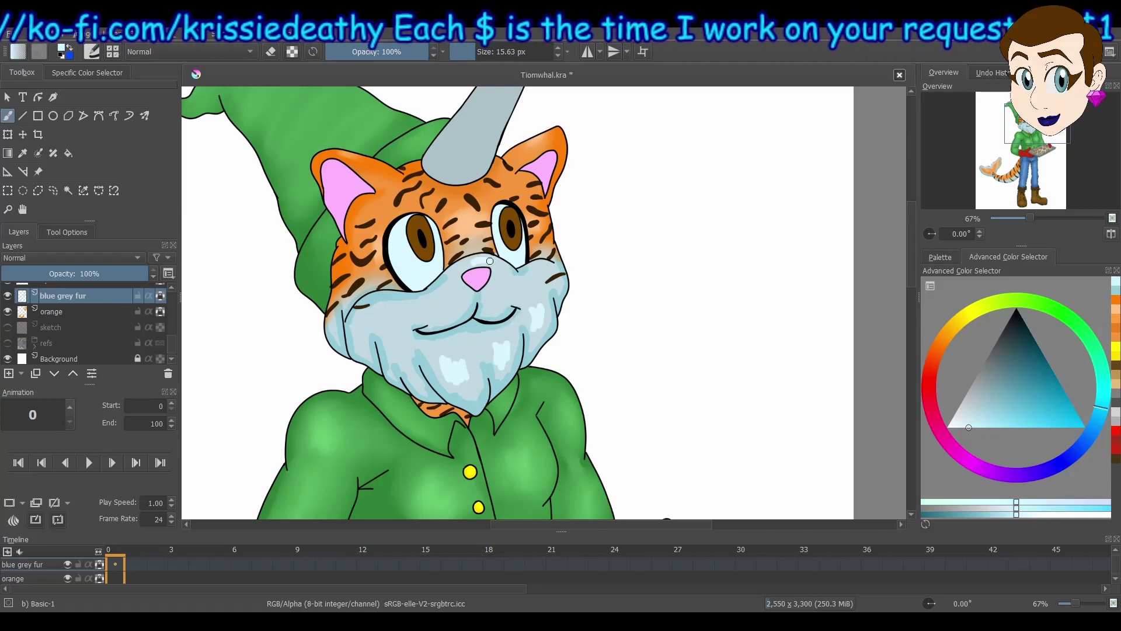
left_click_drag(452, 274, 489, 257)
mouse_move(444, 287)
left_mouse_down()
mouse_move(360, 339)
mouse_move(390, 362)
left_mouse_up()
left_click_drag(398, 342, 409, 374)
Blend the shading and highlights across the muzzle and beard with Blender Blur at 41.64 px, retouching around the mouth
right_click(420, 316)
left_click(380, 384)
mouse_move(432, 295)
left_mouse_down()
mouse_move(510, 268)
mouse_move(535, 350)
left_mouse_up()
left_click_drag(502, 344, 499, 367)
left_click_drag(480, 317, 476, 401)
left_click_drag(455, 365, 403, 348)
left_click_drag(383, 350, 342, 343)
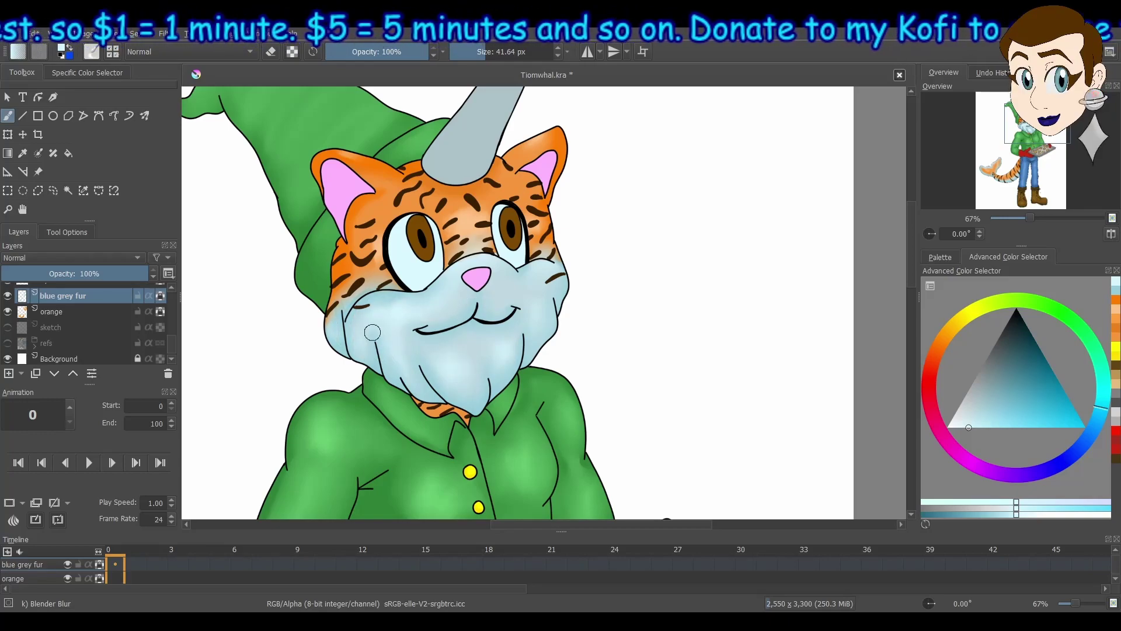
key("/")
mouse_move(438, 306)
left_mouse_down()
mouse_move(451, 317)
mouse_move(497, 312)
left_mouse_up()
left_click(511, 288)
key("/")
On the eye base layer, shade the eyeballs, lighten them with near-white and blend the tones
scroll(82, 316, "up", 1)
left_click(82, 316)
key("p")
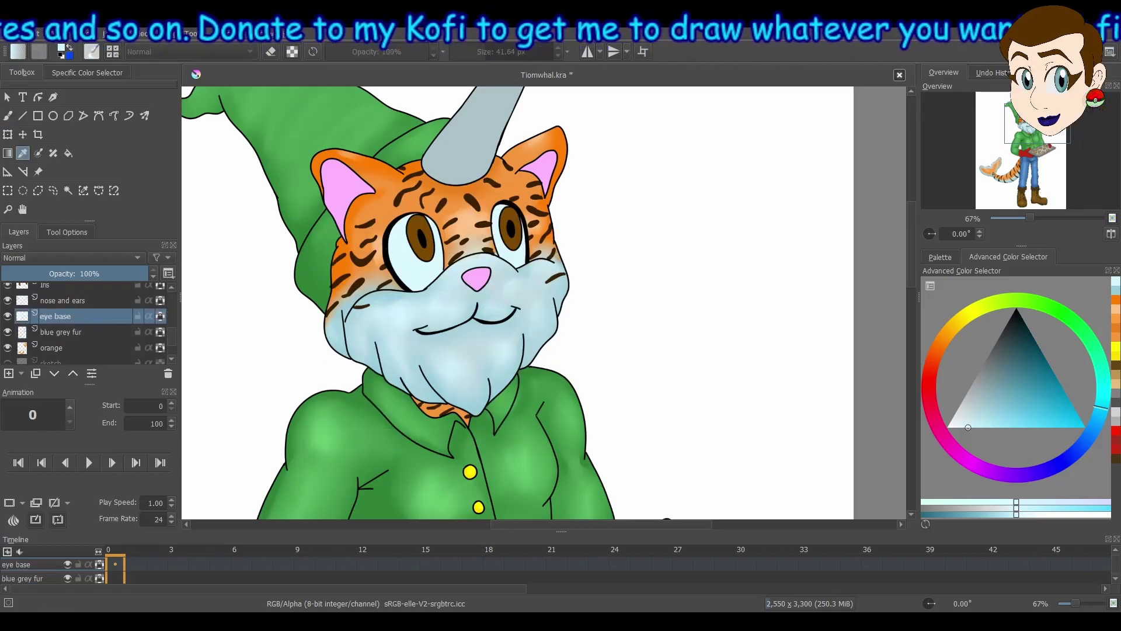
key("b")
right_click(717, 298)
left_click(719, 213)
mouse_move(397, 274)
left_mouse_down()
mouse_move(431, 266)
mouse_move(421, 272)
left_mouse_up()
left_click(984, 428)
left_click(951, 428)
key("slash")
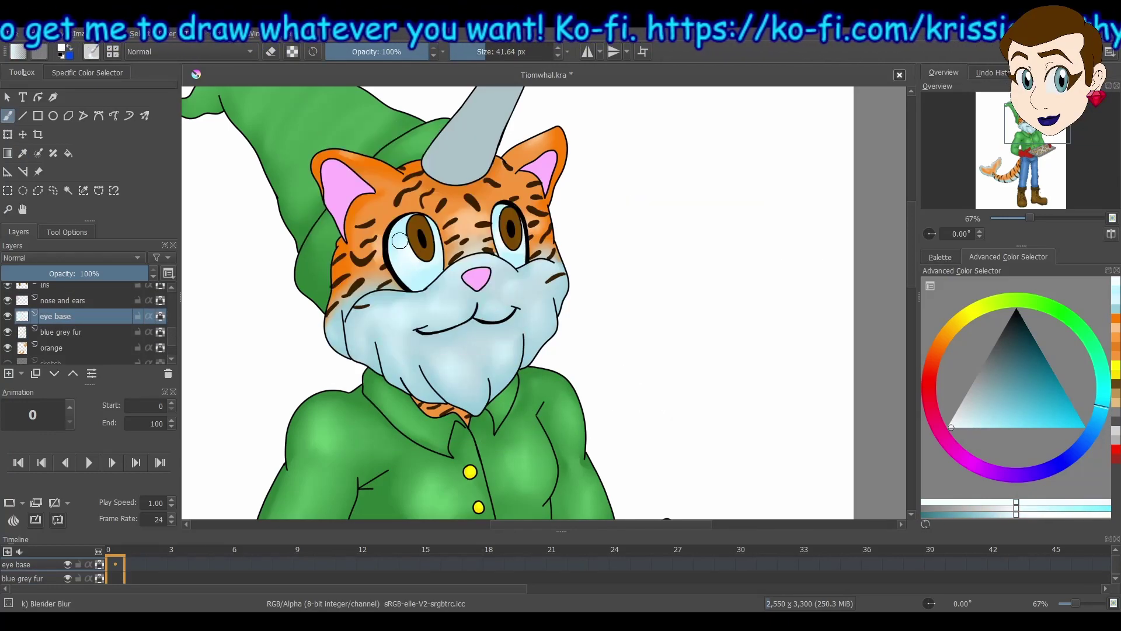
On the blue grey fur layer, sample the muzzle's pale blue and touch up its upper edge below the eye at 15.63 px
left_click(90, 330)
key("slash")
left_click(386, 293, "ctrl")
left_click_drag(353, 310, 386, 295)
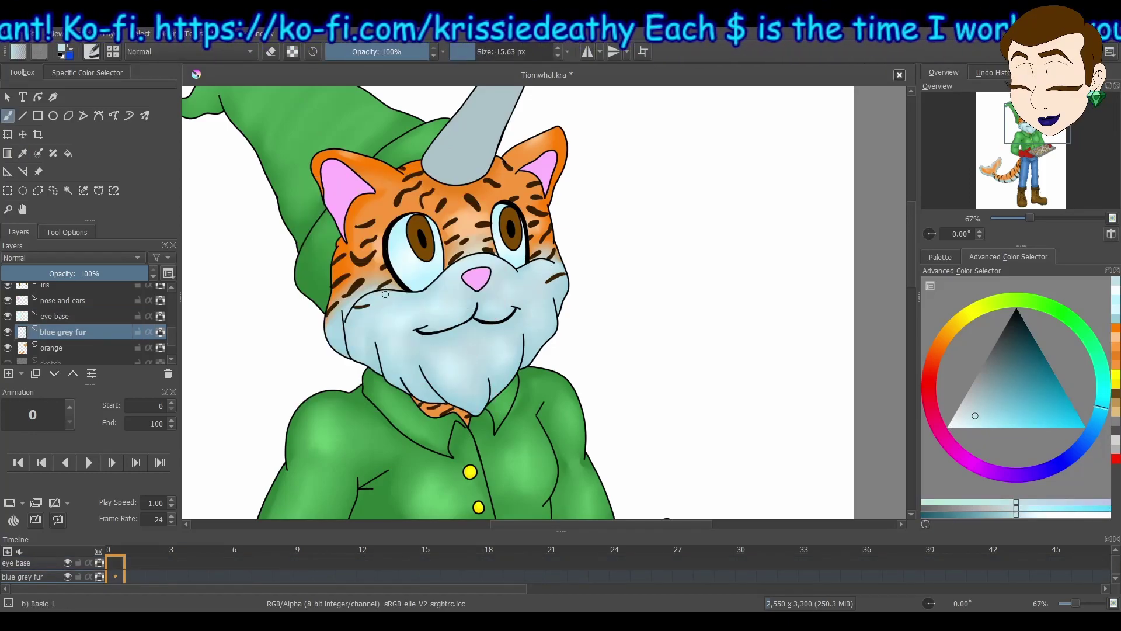
On the nose and ears layer, sample the nose pink and shade the nose and both inner ears
left_click(80, 302)
left_click(476, 278, "ctrl")
right_click(508, 279)
left_click(510, 194)
left_click_drag(468, 274, 486, 278)
left_click_drag(530, 171, 547, 190)
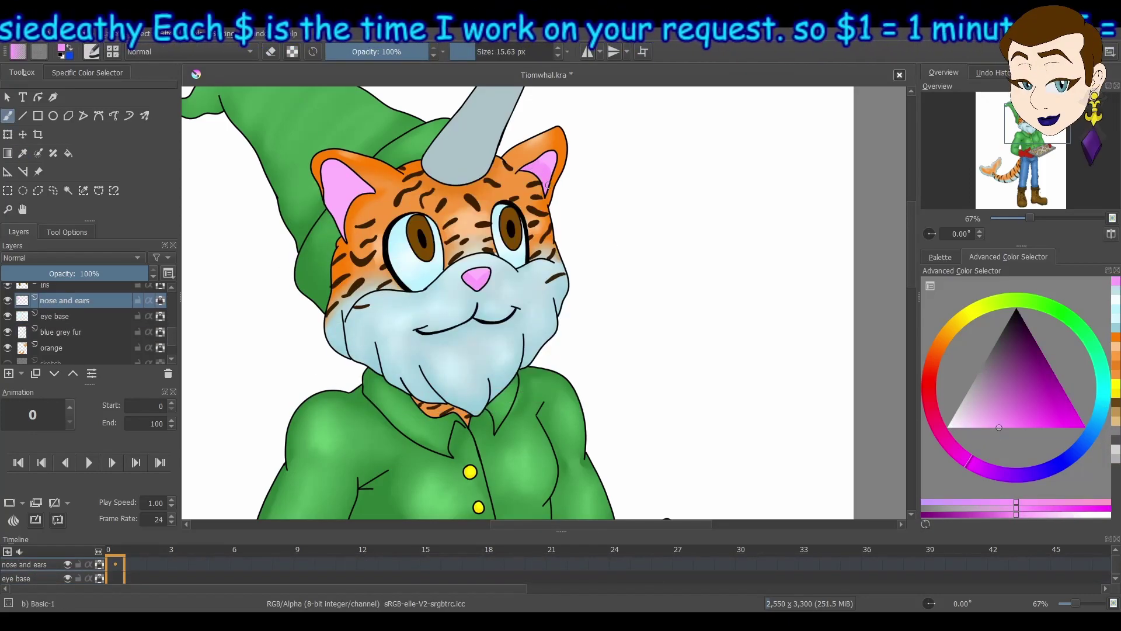
left_click_drag(364, 193, 349, 226)
Pick a lighter pink, add highlights to the inner ears and nose, and blend them
left_click(982, 428)
left_click_drag(330, 167, 346, 179)
left_click_drag(545, 166, 553, 156)
left_click(1028, 514)
left_click_drag(471, 274, 484, 278)
key("slash")
left_click_drag(549, 167, 547, 190)
On the Iris layer, sample the iris brown, darken it and shade the rims of both irises at 2.54 px
scroll(457, 188, "up", 3)
key("Page_Up")
key("slash")
left_click(368, 298, "ctrl")
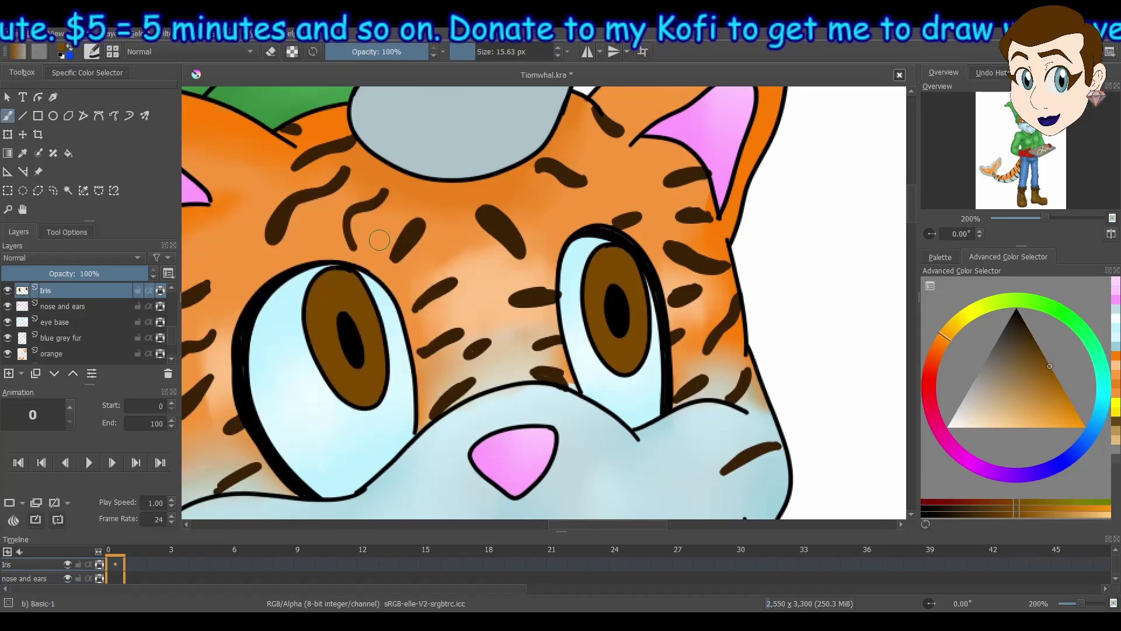
left_click(464, 51)
left_click(1039, 347)
left_click_drag(350, 382, 347, 397)
left_click_drag(369, 386, 372, 398)
left_click_drag(318, 350, 332, 348)
left_click_drag(330, 281, 337, 295)
mouse_move(607, 251)
left_mouse_down()
mouse_move(650, 316)
mouse_move(591, 315)
left_mouse_up()
left_click_drag(625, 367, 647, 316)
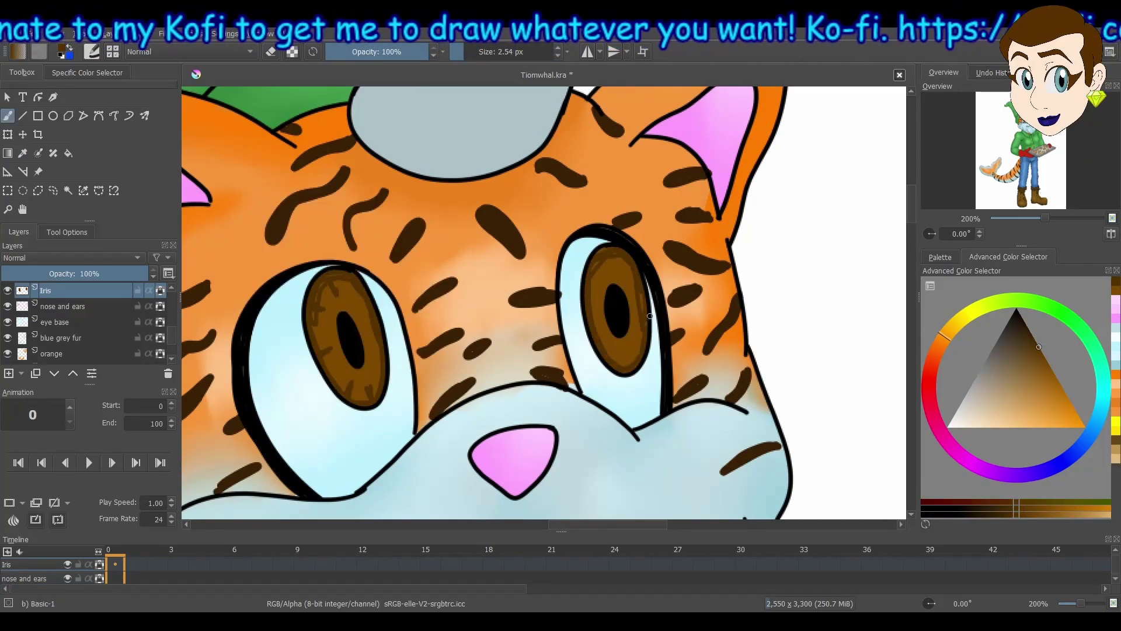
Try saturated orange strokes in both irises, blend them and undo the strokes
left_click(1085, 427)
mouse_move(615, 353)
left_mouse_down()
mouse_move(634, 319)
mouse_move(610, 349)
left_mouse_up()
mouse_move(333, 345)
left_mouse_down()
mouse_move(371, 357)
mouse_move(368, 324)
left_mouse_up()
left_click_drag(598, 286, 631, 292)
key("slash")
left_click_drag(333, 301, 352, 364)
key("ctrl+z")
key("ctrl+z")
key("ctrl+z")
key("ctrl+z")
key("ctrl+z")
key("ctrl+z")
Return to the dark brown and shade around both pupils and iris edges
key("slash")
left_click(1116, 290)
left_click_drag(607, 263, 623, 362)
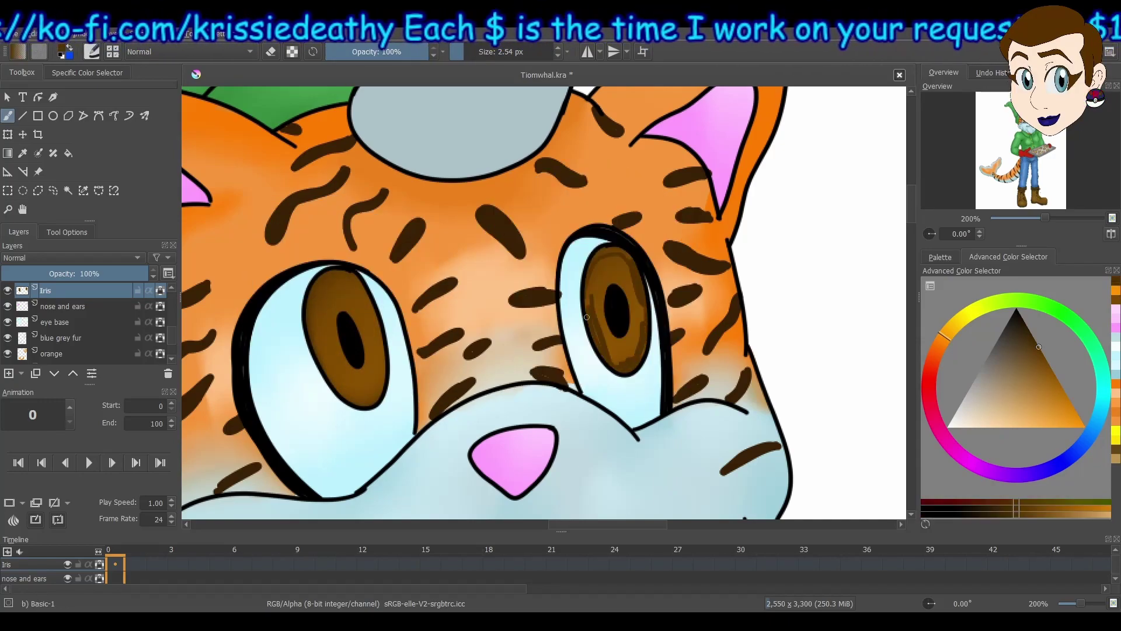
left_click_drag(322, 338, 362, 397)
left_click_drag(339, 281, 374, 380)
left_click_drag(336, 310, 362, 374)
Switch to a fully saturated orange-brown, highlight both irises and blend the highlights
left_click(624, 357, "ctrl")
left_click(1085, 427)
mouse_move(598, 280)
left_mouse_down()
mouse_move(608, 346)
mouse_move(634, 327)
left_mouse_up()
right_click(356, 306)
mouse_move(336, 295)
left_mouse_down()
mouse_move(326, 325)
mouse_move(382, 373)
mouse_move(317, 313)
mouse_move(350, 293)
left_mouse_up()
left_click(313, 379)
mouse_move(601, 280)
left_mouse_down()
mouse_move(619, 350)
mouse_move(616, 260)
mouse_move(624, 293)
left_mouse_up()
Add a new layer named "eye white" and paint white glints over both eyes
scroll(93, 326, "up", 5)
left_click(88, 291)
key("Insert")
double_click(71, 290)
type("eye white")
key("Return")
left_click(947, 427)
key("slash")
left_click_drag(342, 283, 385, 491)
On the blue grey fur layer, sample the horn's grey, darken it and shade the horn's base and edges
scroll(88, 325, "down", 5)
left_click(63, 340)
left_click(347, 298, "ctrl")
mouse_move(603, 217)
left_mouse_down()
mouse_move(570, 299)
mouse_move(493, 365)
left_mouse_up()
left_click(576, 263, "ctrl")
key("ctrl+z")
key("k")
scroll(556, 306, "down", 2)
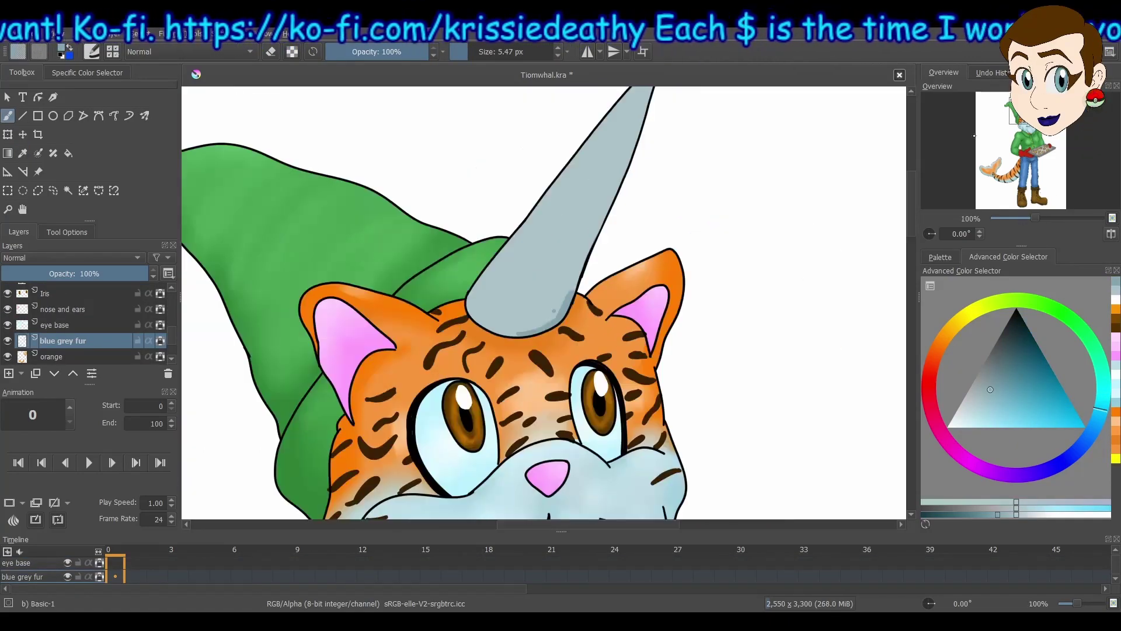
left_click_drag(556, 306, 531, 401)
left_click_drag(633, 164, 467, 418)
Lighten the grey, paint a highlight along the horn and blend it with Blender Blur at 45.87 px
key("l")
left_click_drag(484, 353, 572, 240)
right_click(506, 356)
left_click_drag(467, 397, 561, 281)
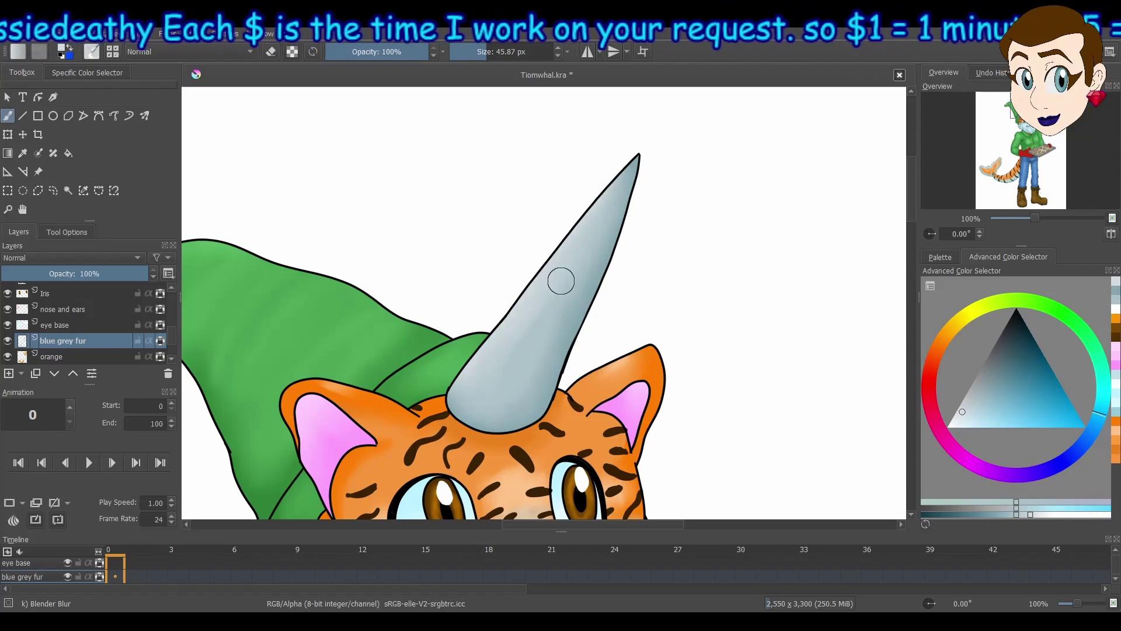
Draw thin curved dark grey ridge lines across the horn from base to tip at 1.47 px
left_click_drag(460, 379, 543, 416)
left_click_drag(558, 250, 607, 270)
left_click_drag(486, 339, 565, 363)
left_click_drag(464, 371, 552, 391)
left_click_drag(531, 283, 581, 322)
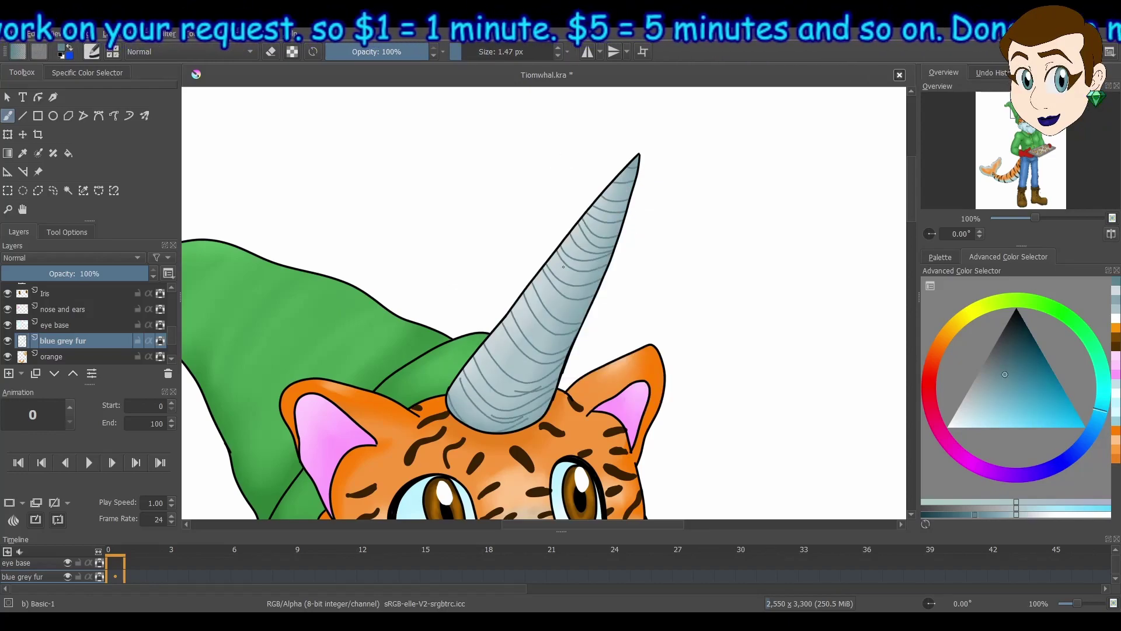
Pick a light blue and draw thin highlight lines beside the horn's dark ridges
left_click(1053, 509)
left_click_drag(497, 344, 562, 354)
left_click_drag(520, 310, 571, 342)
left_click_drag(467, 379, 543, 409)
left_click_drag(581, 219, 618, 223)
Try blending the horn's ridge lines with a 45.87 px blender, and revert the blending strokes through the undo history
right_click(526, 322)
left_click(482, 397)
left_click_drag(467, 409, 523, 379)
left_click_drag(526, 350, 581, 327)
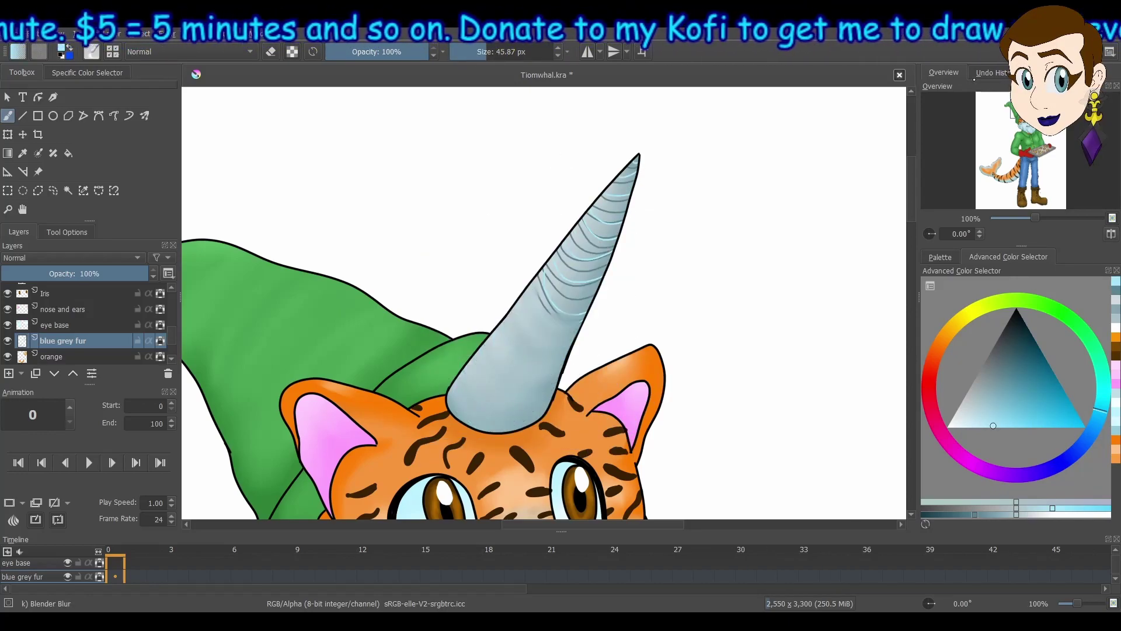
left_click(991, 73)
left_click(993, 122)
left_click(1006, 202)
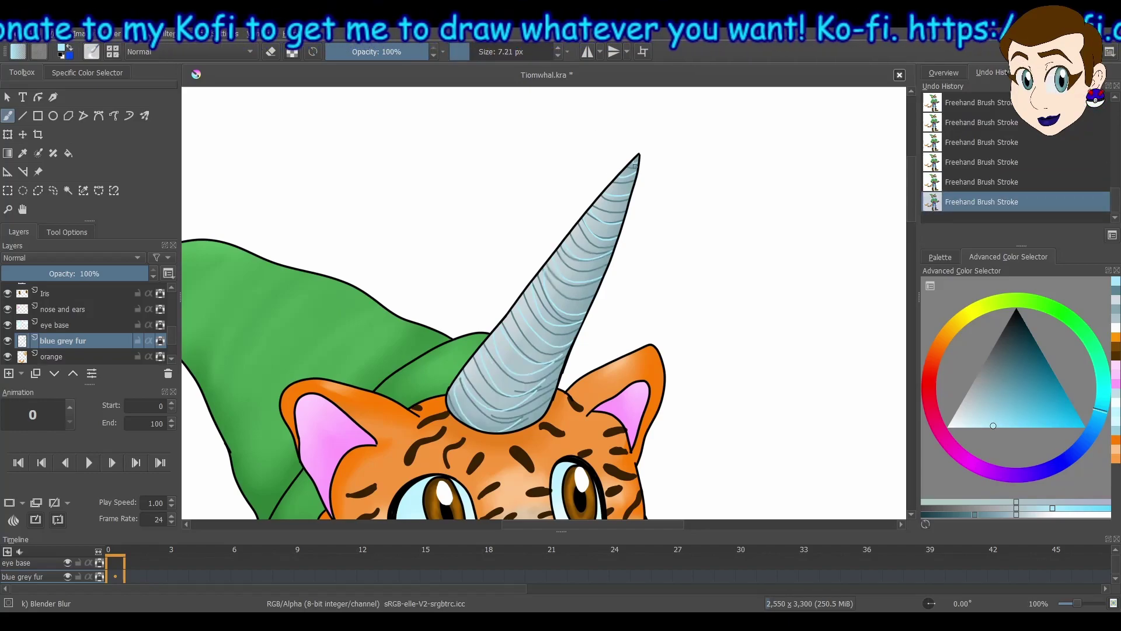
Soften the horn's ridge and highlight lines with a small blender, using sizes from 7.21 to 10.47 px
mouse_move(635, 167)
left_mouse_down()
mouse_move(615, 196)
mouse_move(611, 251)
left_mouse_up()
left_click_drag(558, 252, 600, 282)
mouse_move(459, 400)
left_mouse_down()
mouse_move(472, 422)
mouse_move(547, 403)
left_mouse_up()
mouse_move(464, 377)
left_mouse_down()
mouse_move(508, 411)
mouse_move(553, 386)
left_mouse_up()
mouse_move(485, 377)
left_mouse_down()
mouse_move(558, 369)
mouse_move(542, 272)
left_mouse_up()
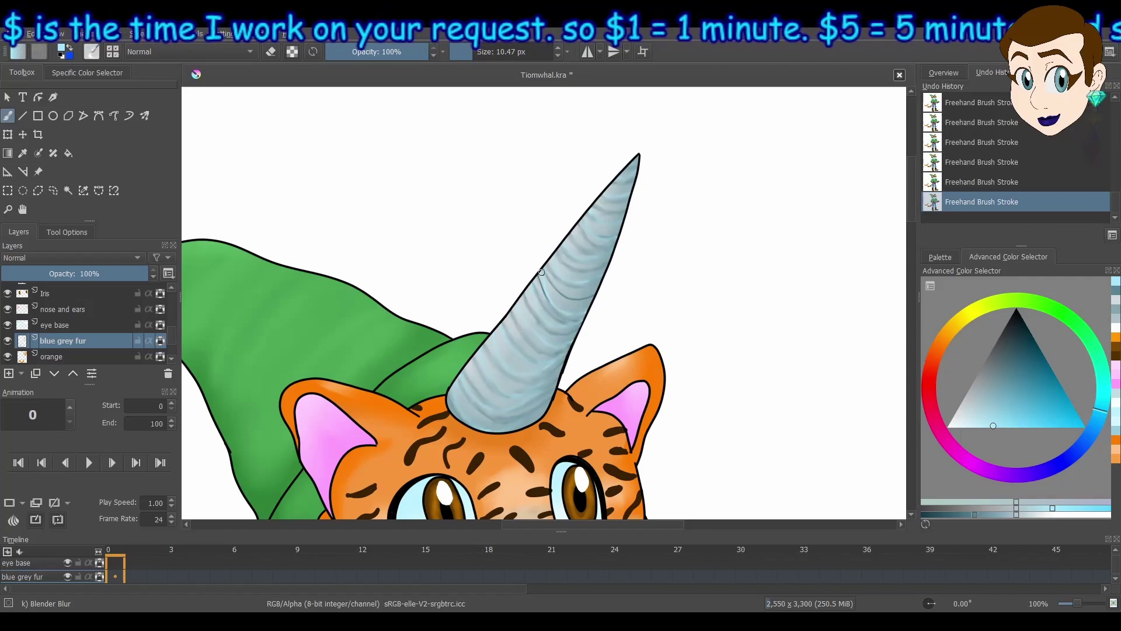
On the hat layer, sample the dark green and draw thin curved fold lines across the whole hat at 1.47 px
left_click(943, 72)
left_click_drag(1032, 105, 1018, 112)
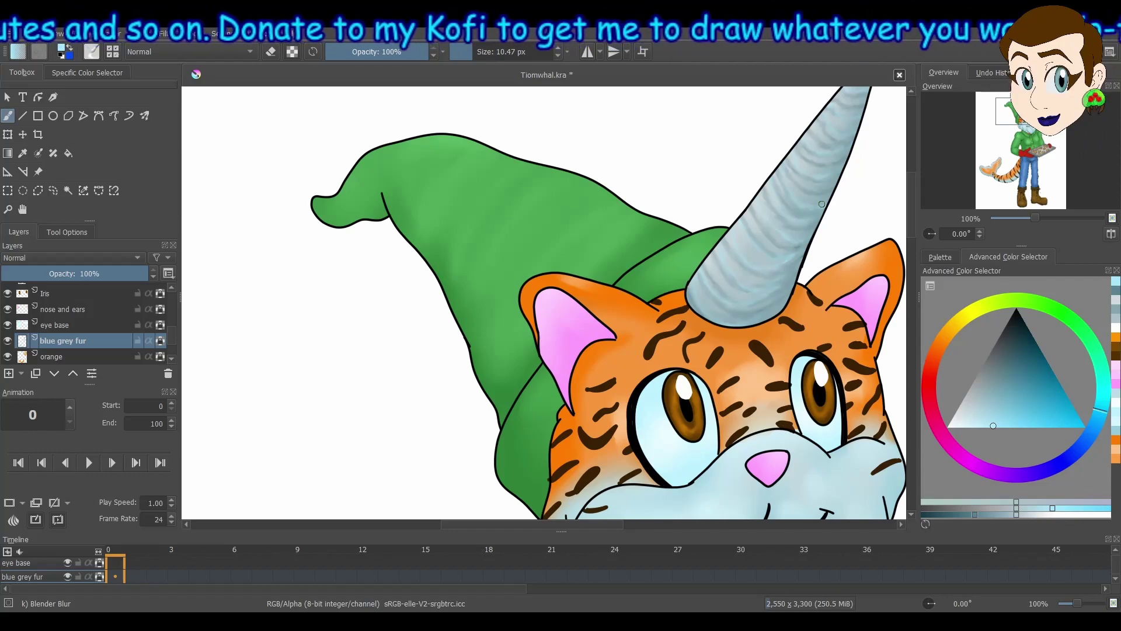
scroll(82, 320, "up", 2)
left_click(82, 321)
left_click(654, 234, "ctrl")
right_click(587, 226)
left_click(664, 185)
left_click_drag(595, 184, 469, 320)
left_click_drag(613, 197, 490, 337)
left_click_drag(665, 229, 583, 275)
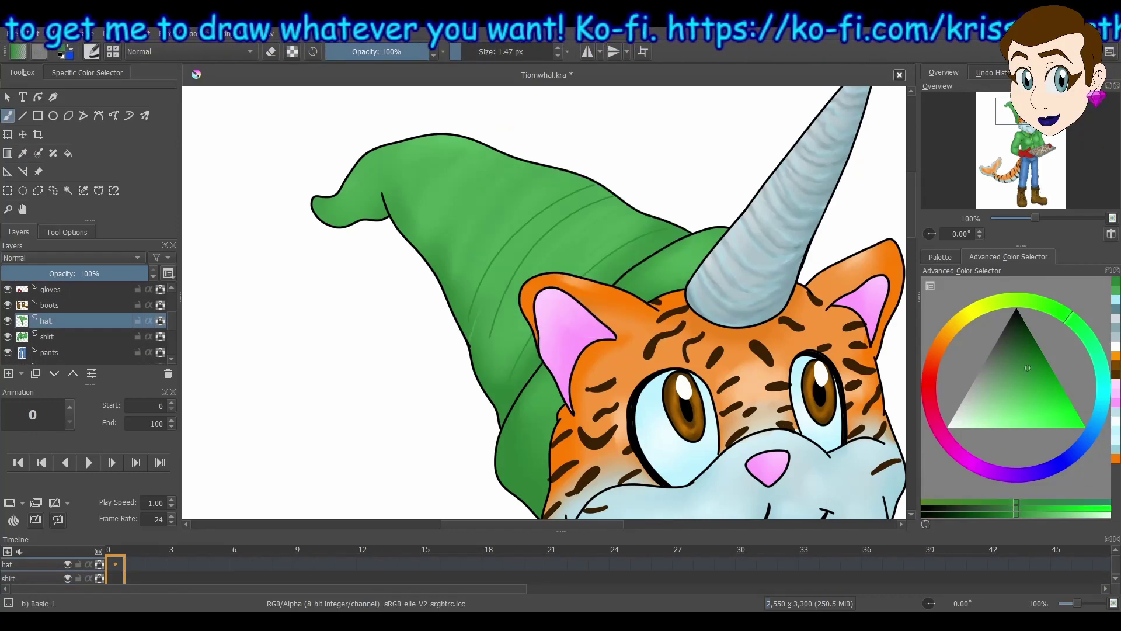
left_click_drag(561, 172, 464, 307)
left_click_drag(505, 155, 431, 250)
left_click_drag(461, 140, 403, 217)
left_click_drag(416, 141, 374, 217)
Pick a brighter green and draw thin curved highlight lines beside the fold lines across the whole hat at 1.47 px
left_click(1046, 403)
left_click_drag(604, 193, 484, 340)
left_click_drag(631, 214, 494, 362)
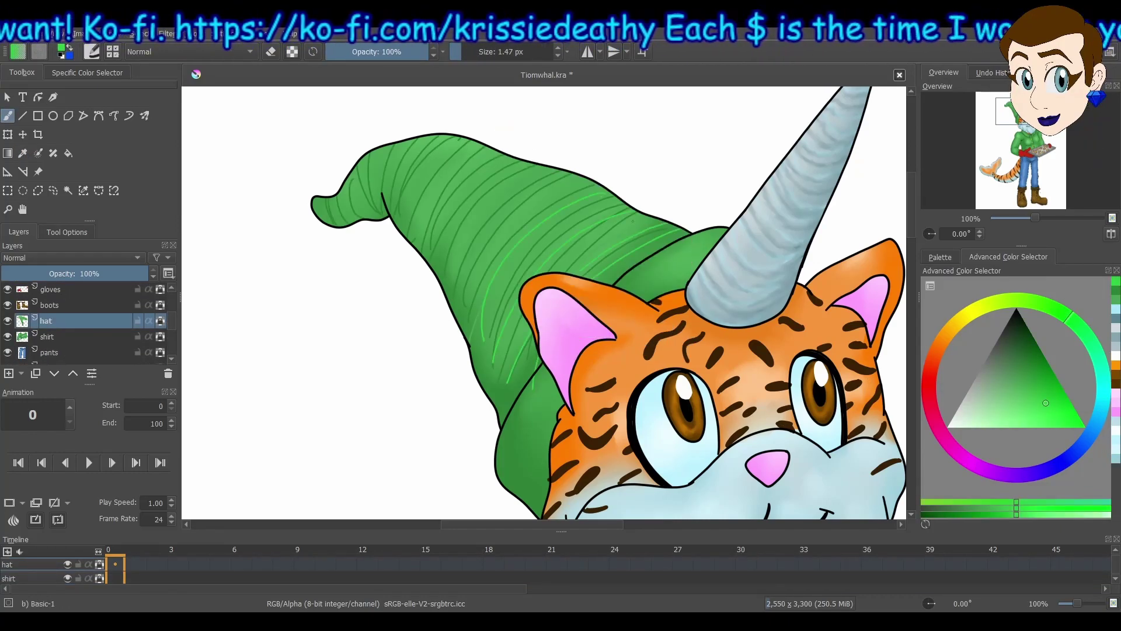
left_click_drag(517, 163, 452, 274)
left_click_drag(538, 345, 508, 433)
left_click_drag(470, 142, 433, 184)
left_click_drag(392, 153, 391, 199)
left_click_drag(330, 200, 328, 224)
Soften the hat's dark fold lines and bright highlight lines with the Blender Blur brush at 10.47 px
key("slash")
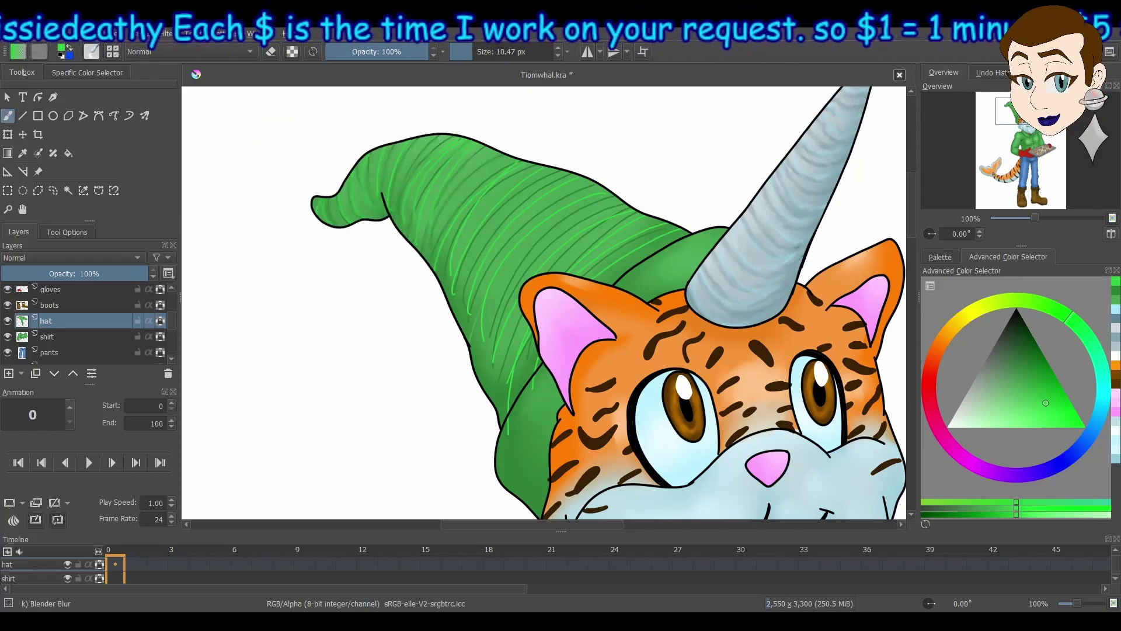
left_click_drag(678, 231, 584, 275)
left_click_drag(631, 213, 509, 426)
left_click_drag(604, 195, 491, 350)
mouse_move(485, 274)
left_mouse_down()
mouse_move(522, 211)
mouse_move(452, 280)
left_mouse_up()
left_click_drag(519, 169, 453, 257)
left_click_drag(462, 144, 409, 222)
left_click_drag(394, 158, 427, 246)
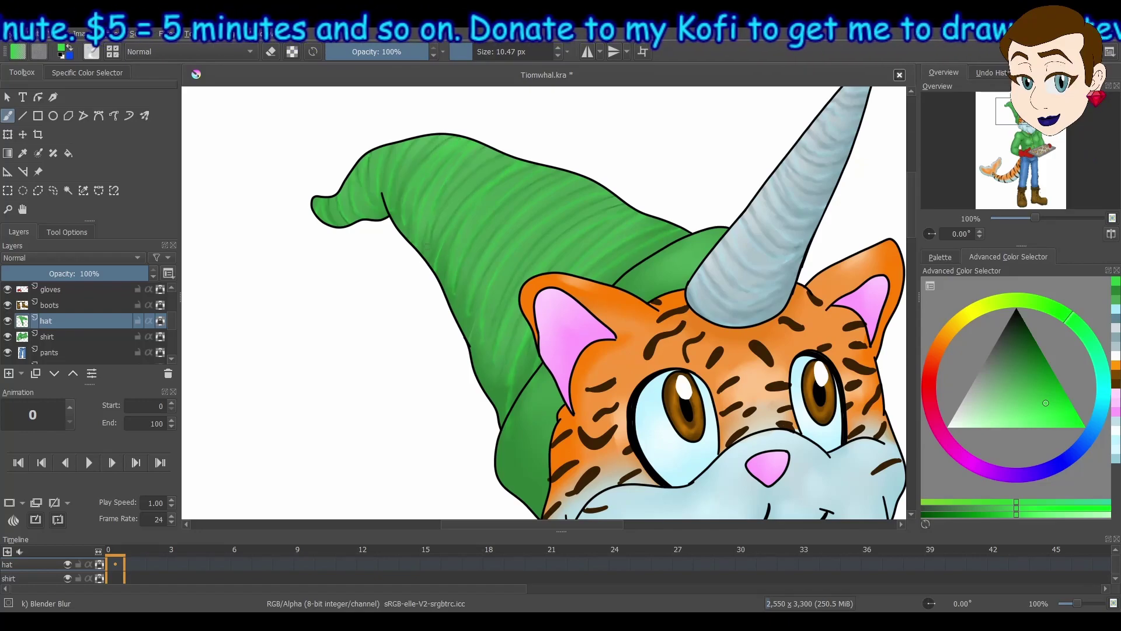
Add a new layer named "shirt patt" directly above the shirt layer and save the document
key("2")
key("Page_Down")
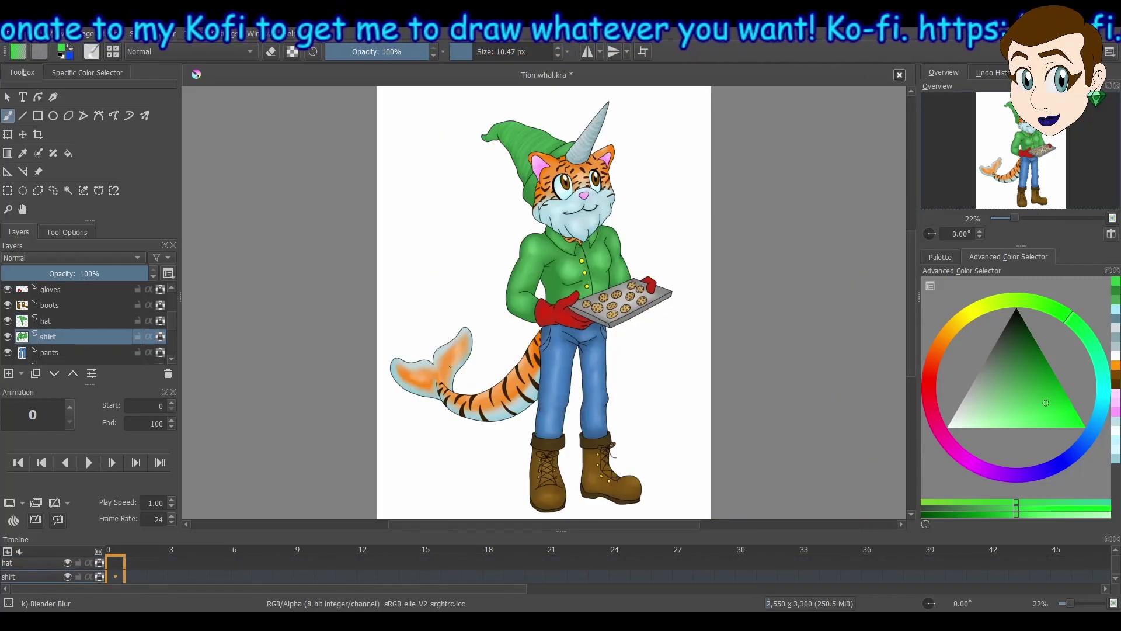
key("Insert")
key("F2")
type("shirt patt")
key("Return")
key("ctrl+s")
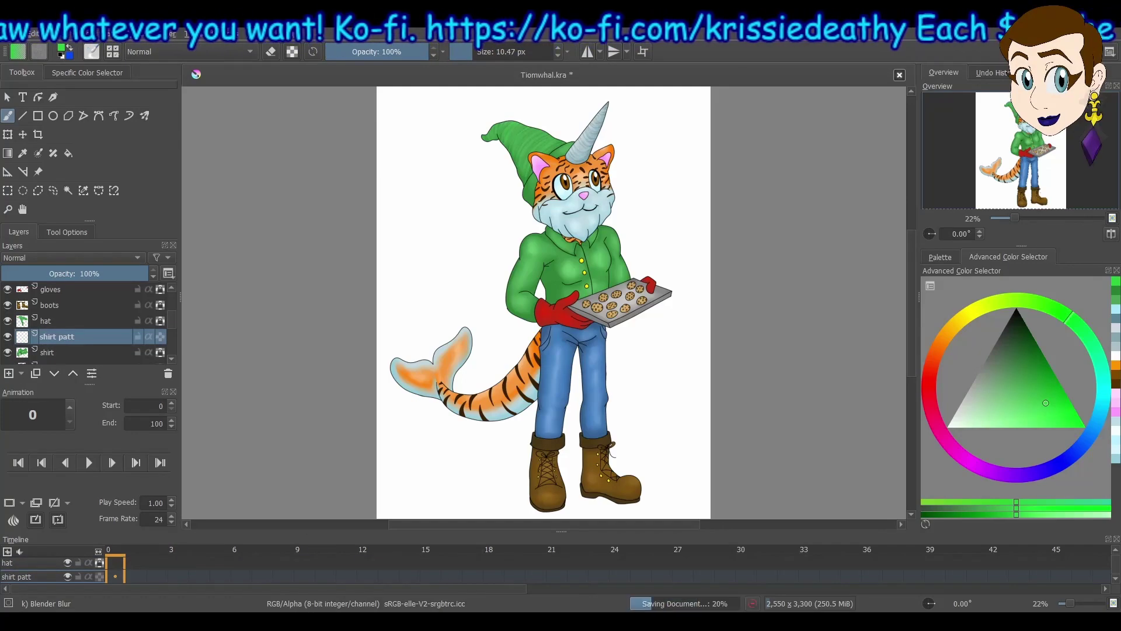
Select the shirt layer's opaque area, return to the shirt patt layer, and set up the Screentones Regular brush in black
key("Page_Down")
key("ctrl+shift+o")
key("Page_Up")
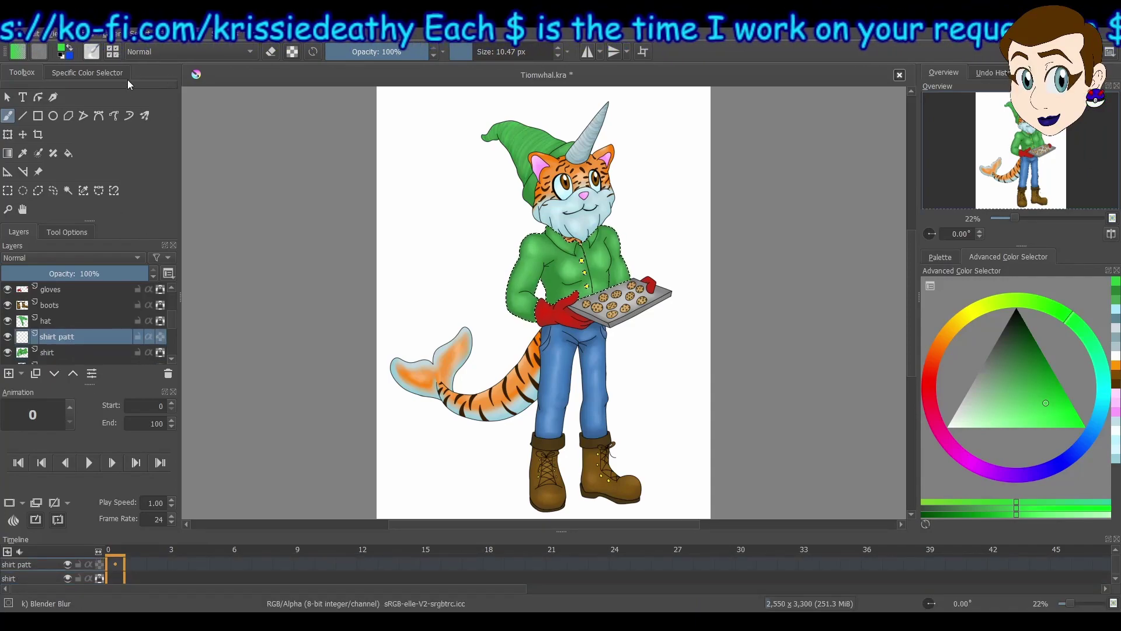
key("slash")
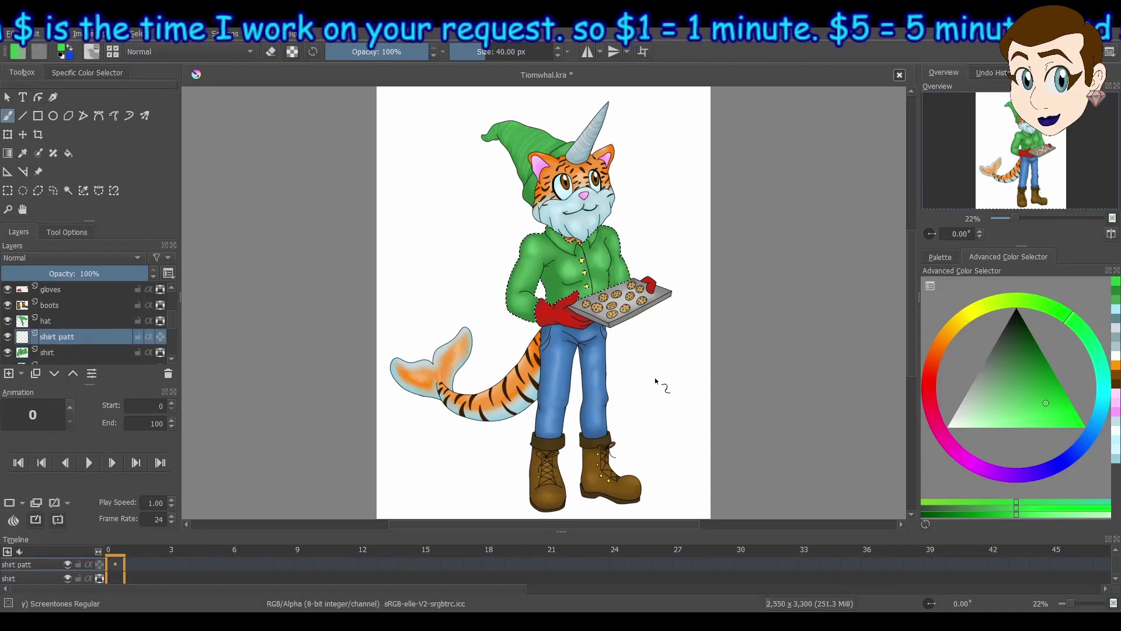
left_click(1016, 309)
Try covering the shirt with a black screentone pattern at 917.17 px, and undo it
left_click(550, 51)
left_click_drag(568, 260, 549, 257)
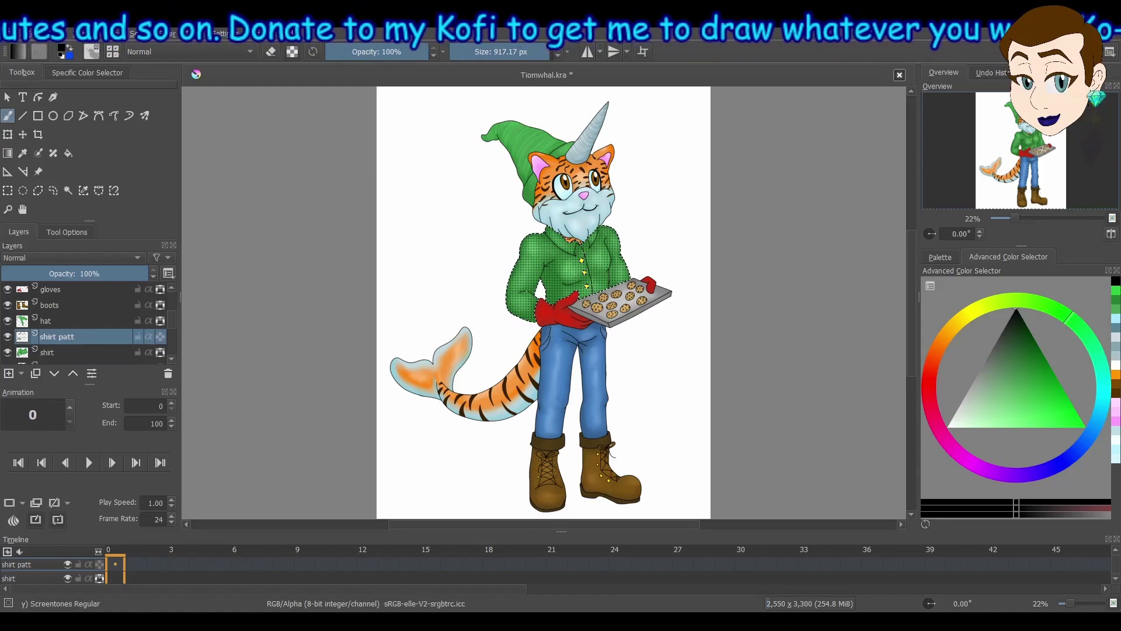
key("ctrl+0")
key("ctrl+minus")
key("ctrl+minus")
key("ctrl+z")
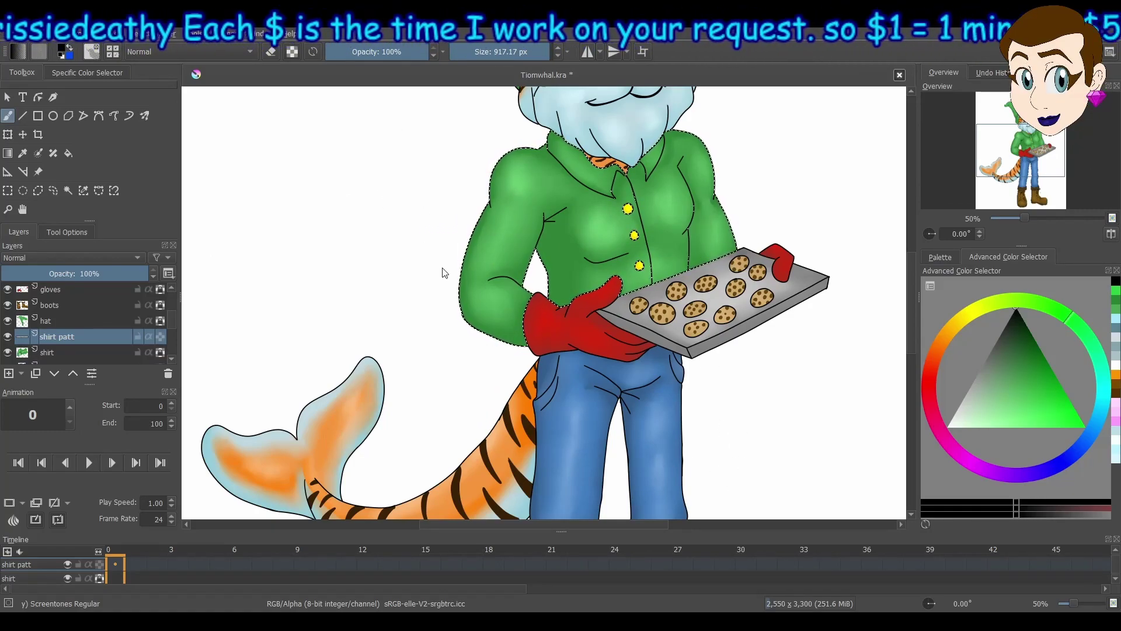
Try other black screentone fills on the shirt at 917.17 px, including a bold plaid grid, and clear them
mouse_move(660, 193)
left_mouse_down()
mouse_move(413, 326)
mouse_move(503, 175)
left_mouse_up()
scroll(88, 258, "down", 1)
scroll(47, 258, "up", 2)
key("ctrl+z")
key("ctrl+plus")
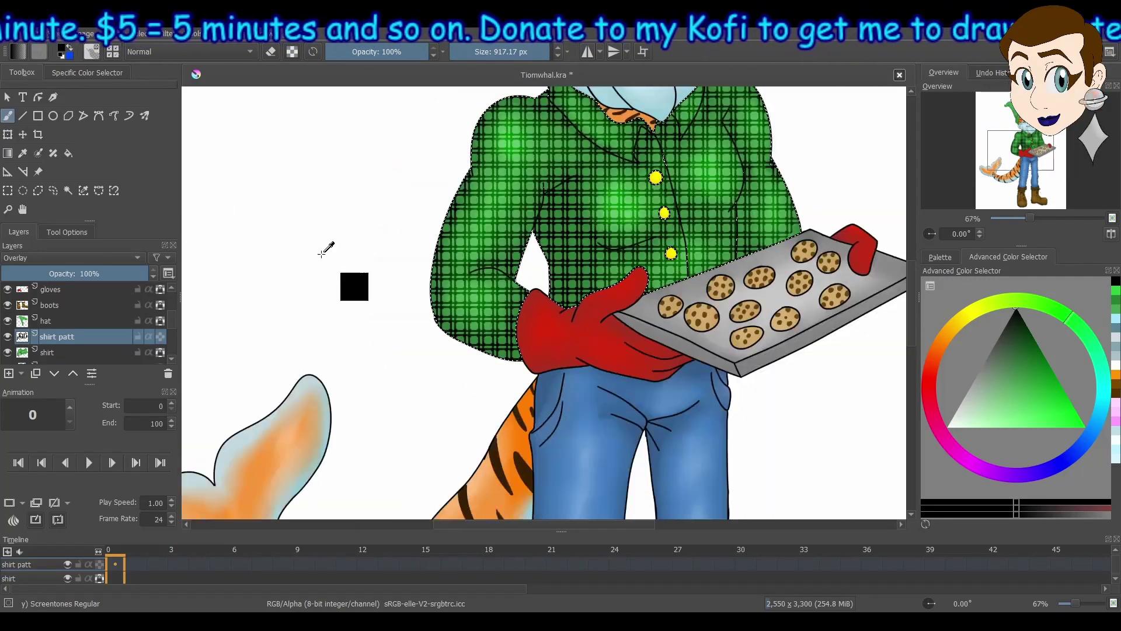
key("Delete")
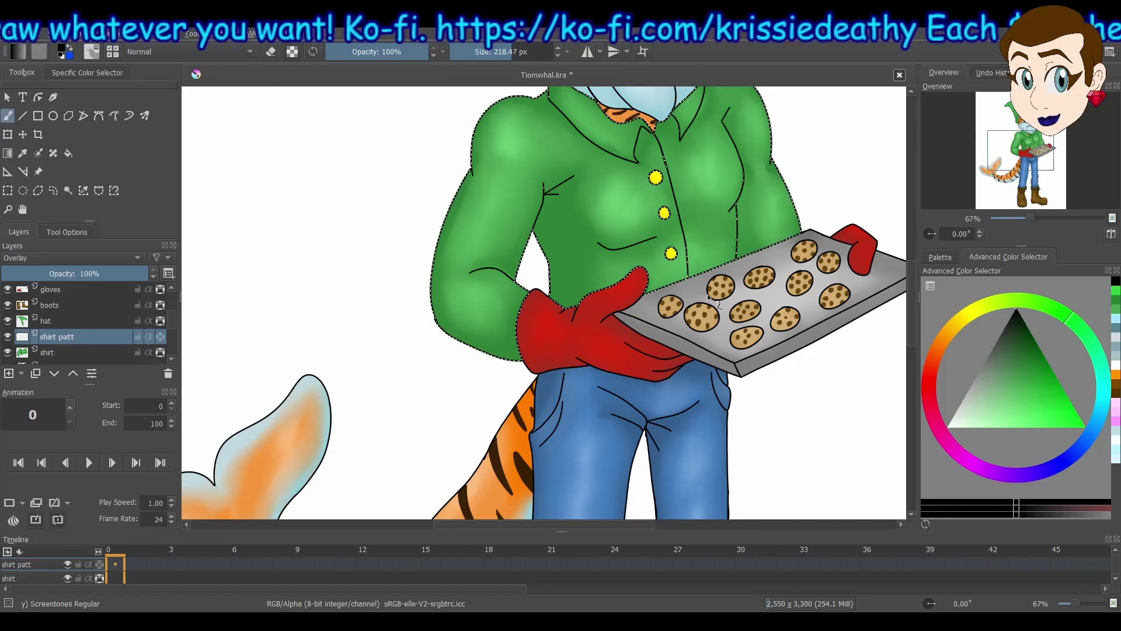
Paint a finer black plaid over the whole shirt at 218.47 px on the Overlay pattern layer, and lower the layer's opacity to 56%
mouse_move(791, 219)
left_mouse_down()
mouse_move(683, 253)
mouse_move(607, 169)
mouse_move(724, 123)
left_mouse_up()
left_click_drag(762, 94, 813, 170)
left_click_drag(629, 219, 466, 279)
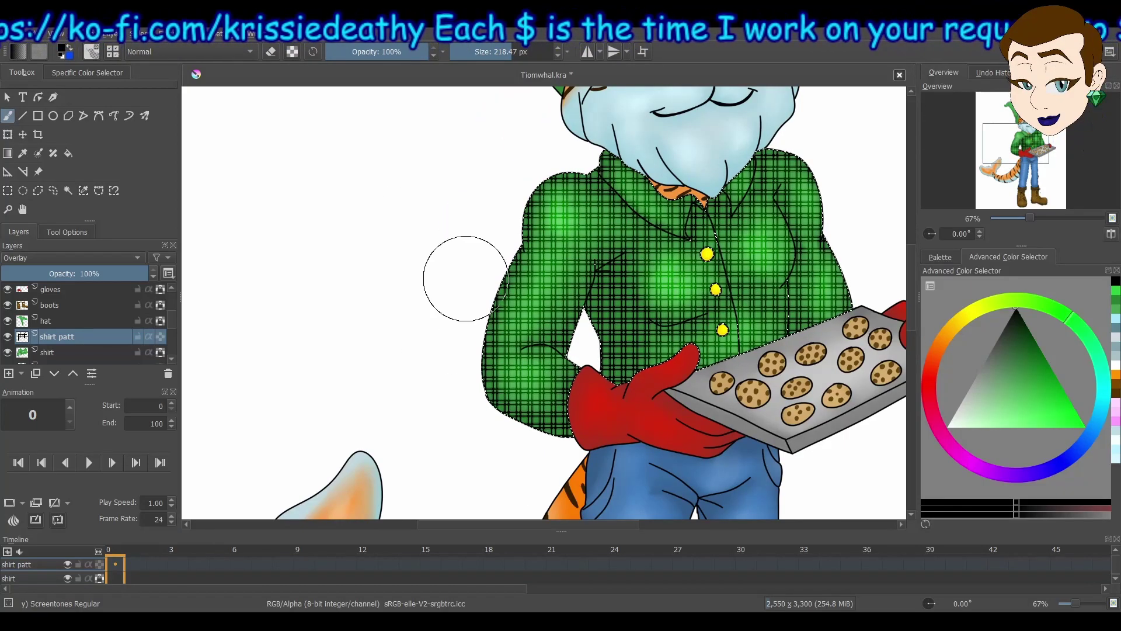
left_click_drag(133, 273, 83, 272)
key("ctrl+minus")
key("ctrl+minus")
key("ctrl+minus")
key("ctrl+minus")
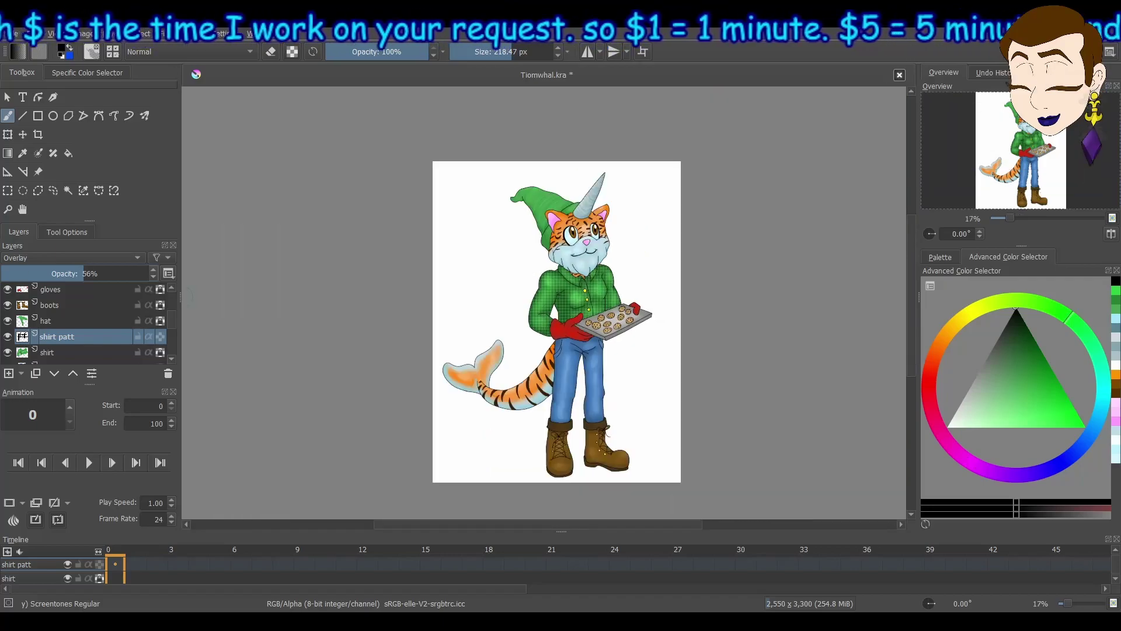
Add a layer named "sign" above the eye white layer and set the brush colour to pure blue, #0000ff
scroll(77, 289, "up", 3)
left_click(77, 290)
key("Insert")
double_click(75, 290)
type("sign")
key("Return")
left_click(86, 72)
left_click_drag(68, 163, 141, 162)
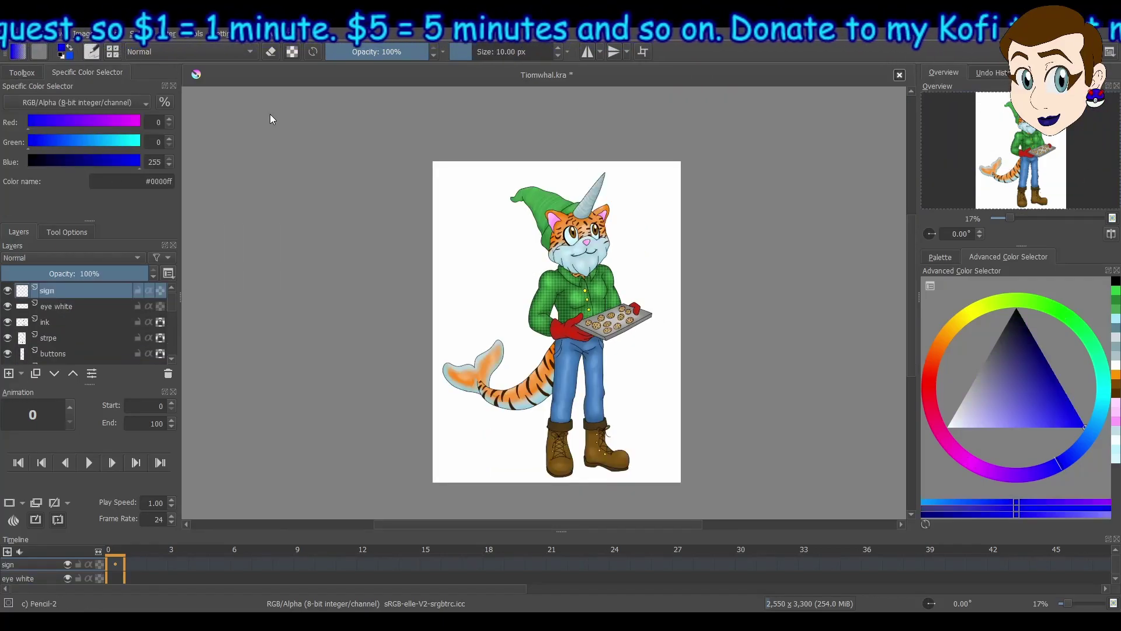
Write the artist's signature with the year 2022 along the tail's upper curve using Sketching-3 Leaky at 4 px, and save
key("slash")
scroll(527, 374, "up", 5)
left_click_drag(527, 375, 519, 298)
left_click_drag(310, 360, 324, 379)
left_click_drag(331, 336, 334, 382)
left_click_drag(340, 350, 341, 387)
mouse_move(340, 351)
left_mouse_down()
mouse_move(354, 383)
mouse_move(431, 321)
mouse_move(552, 275)
mouse_move(625, 169)
left_mouse_up()
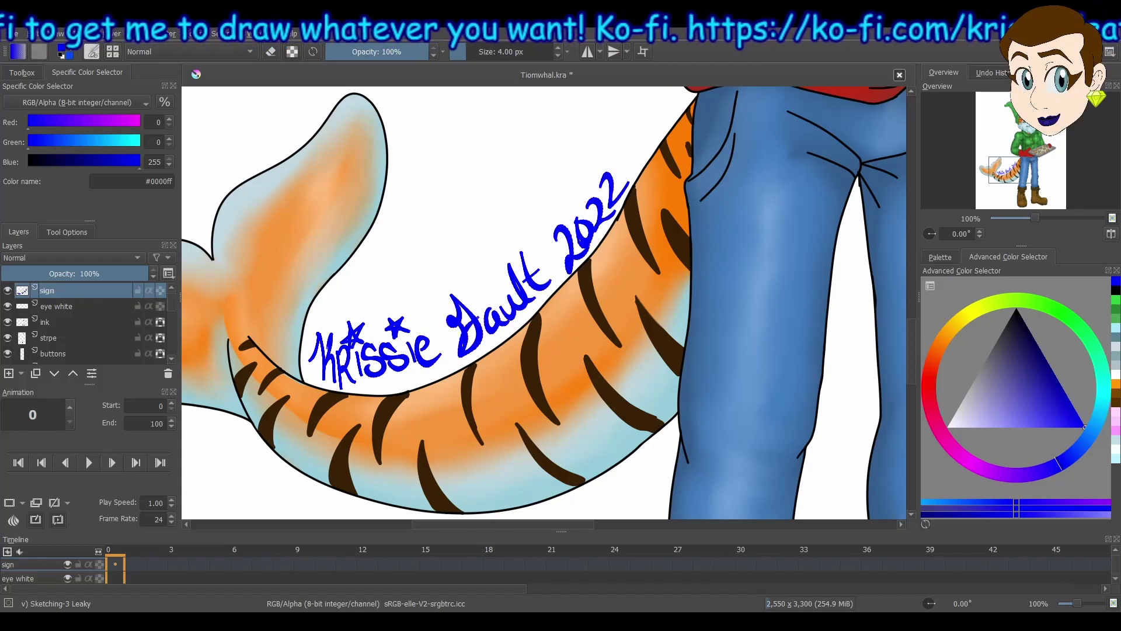
key("ctrl+s")
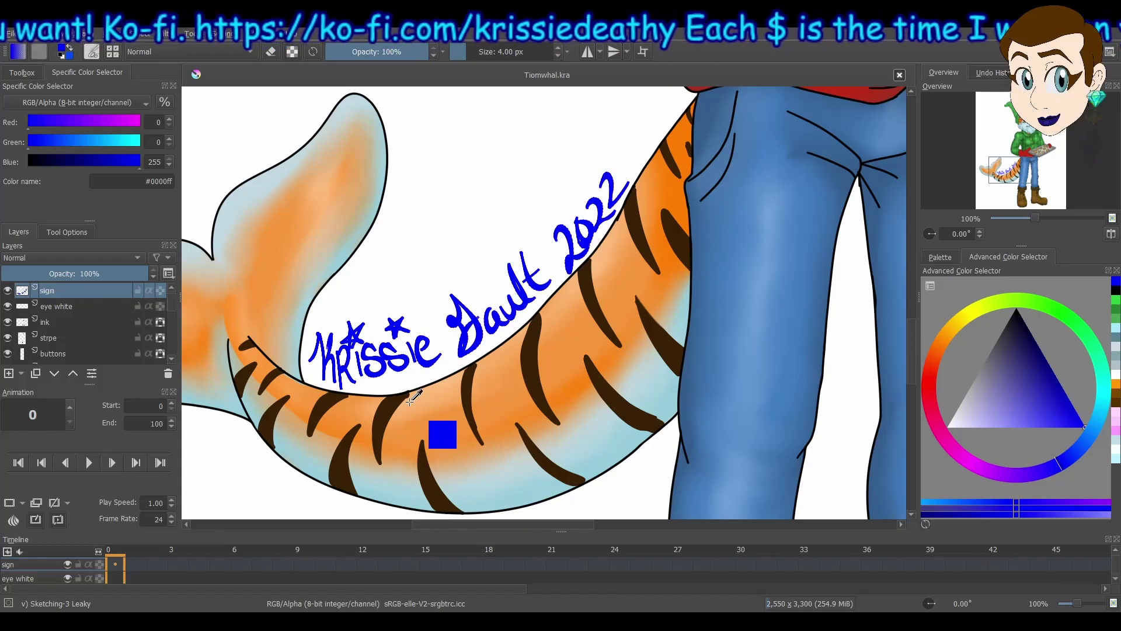
Select the Background layer and switch its visibility off and back on to check the whole artwork
key("ctrl+minus")
key("ctrl+minus")
key("ctrl+minus")
key("ctrl+minus")
key("2")
left_click_drag(171, 300, 174, 368)
left_click(64, 355)
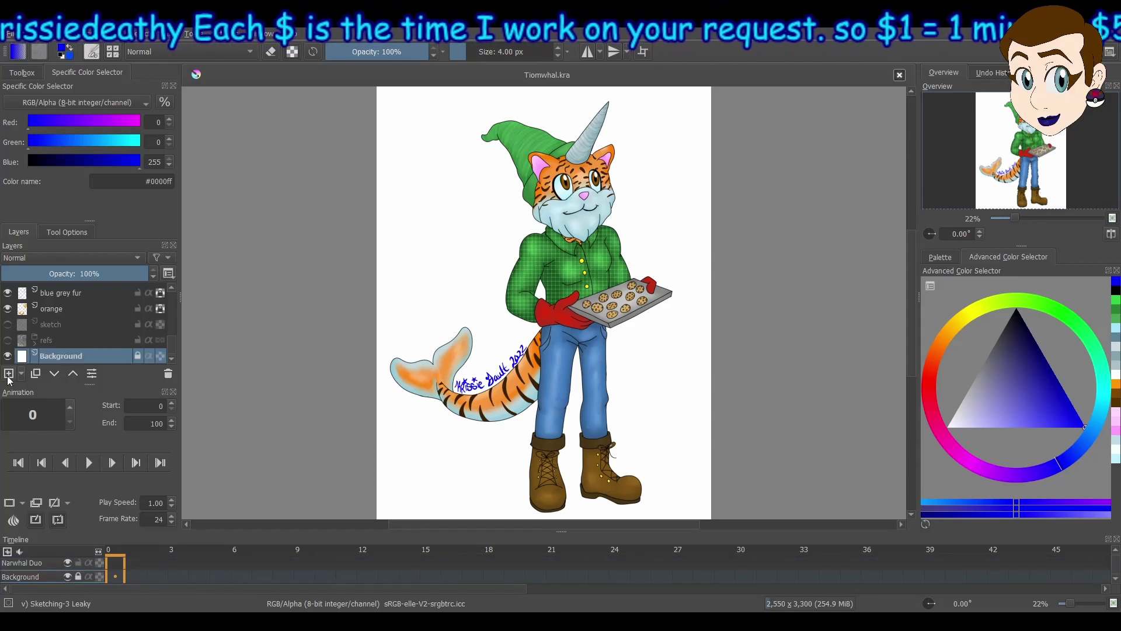
left_click(7, 356)
left_click(8, 354)
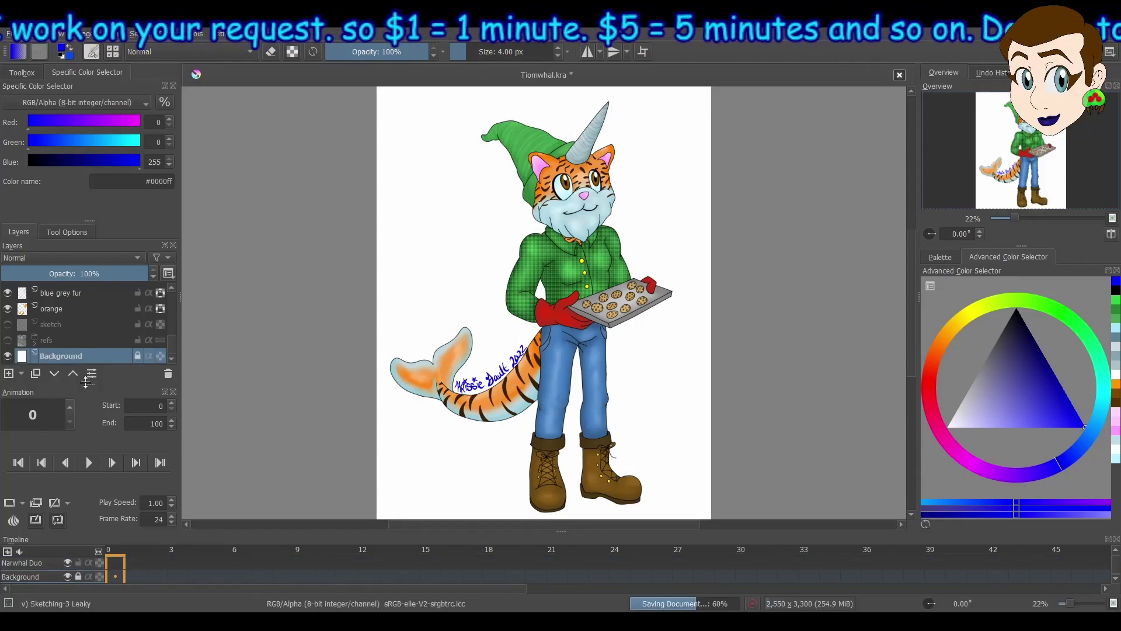